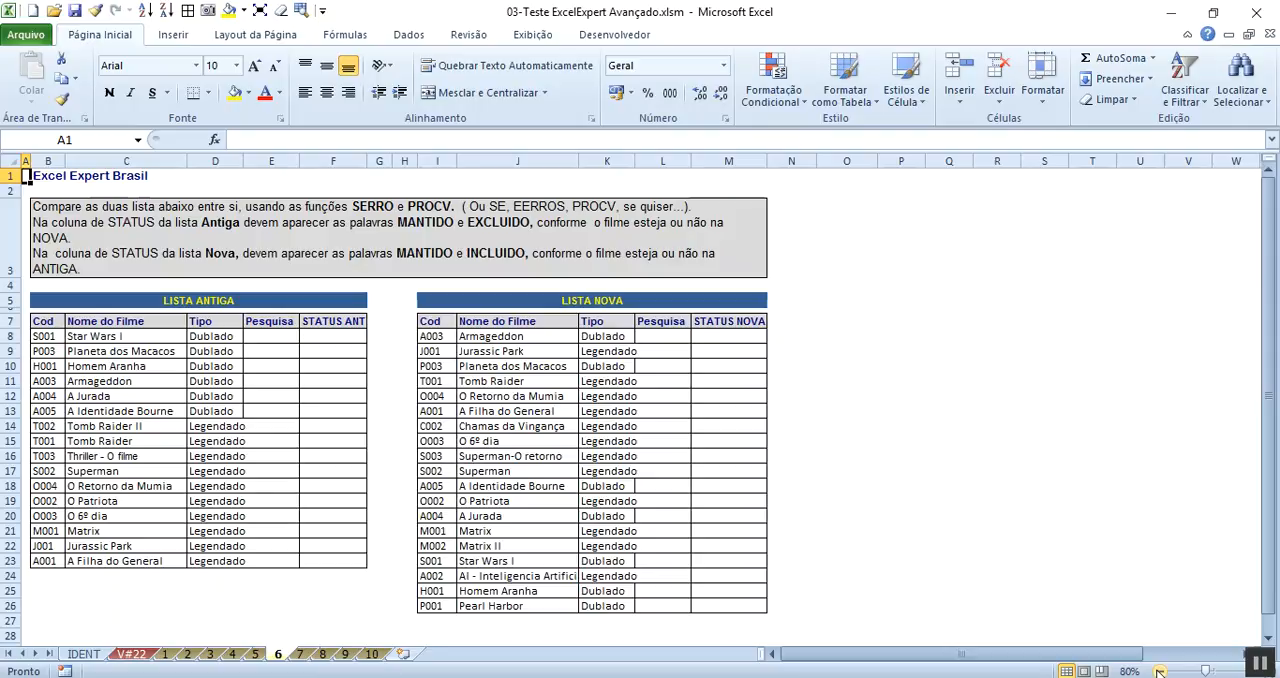
- Zoom the worksheet to fit the range A1:M13 and select the instruction cell B3
{"action": "left_click_drag", "start_coordinate": [752, 414], "coordinate": [8, 148]}
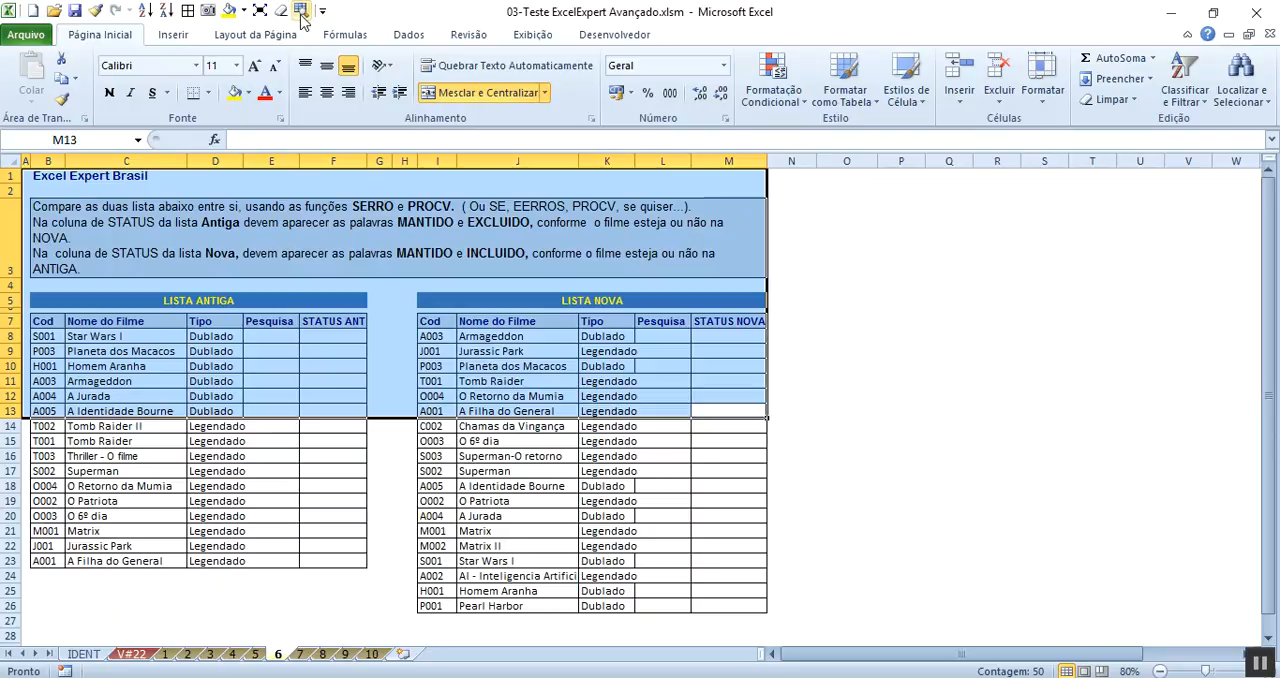
{"action": "left_click", "coordinate": [300, 12]}
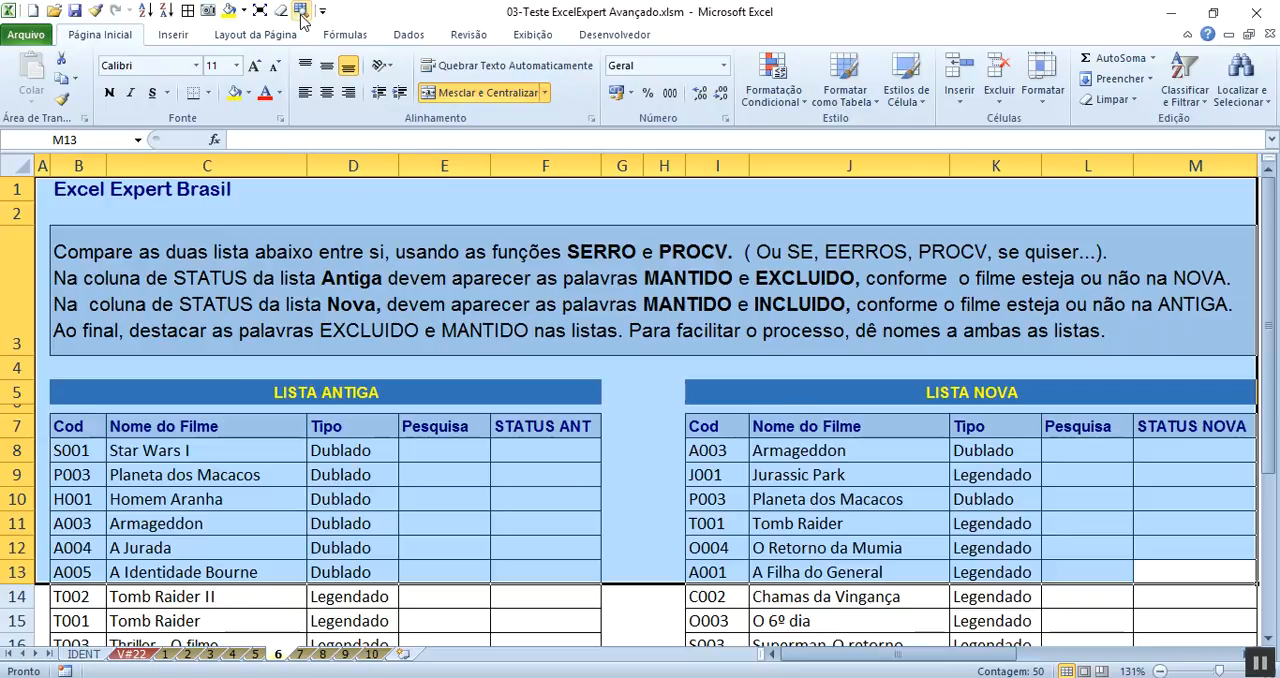
{"action": "left_click", "coordinate": [120, 262]}
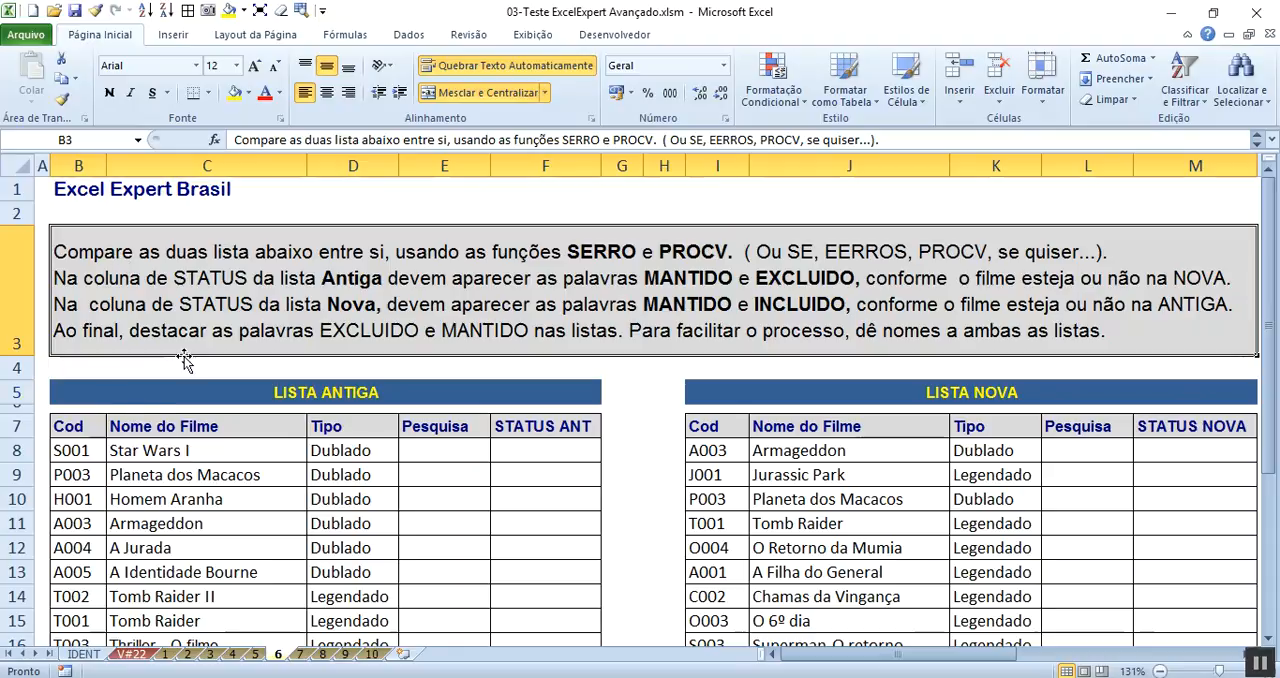
- Start a SEERRO function in cell E8 with "saiu" as the Valor_se_erro argument
{"action": "left_click", "coordinate": [371, 445]}
{"action": "left_click", "coordinate": [441, 453]}
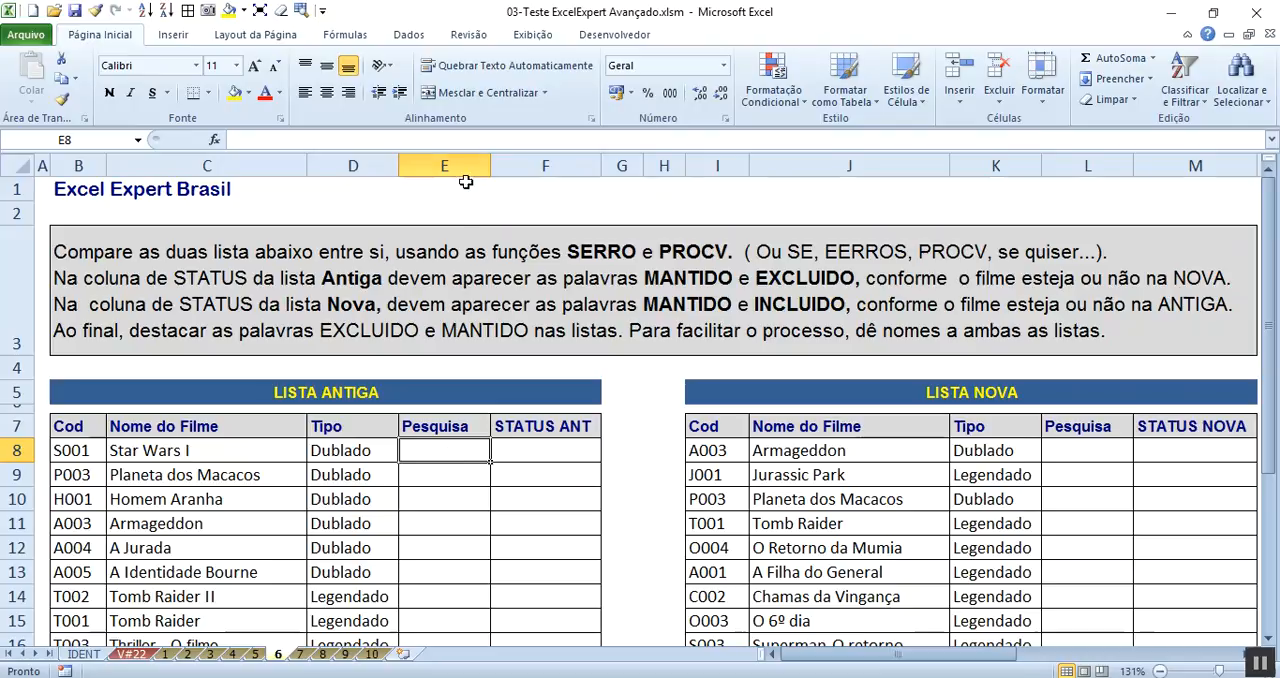
{"action": "left_click", "coordinate": [344, 35]}
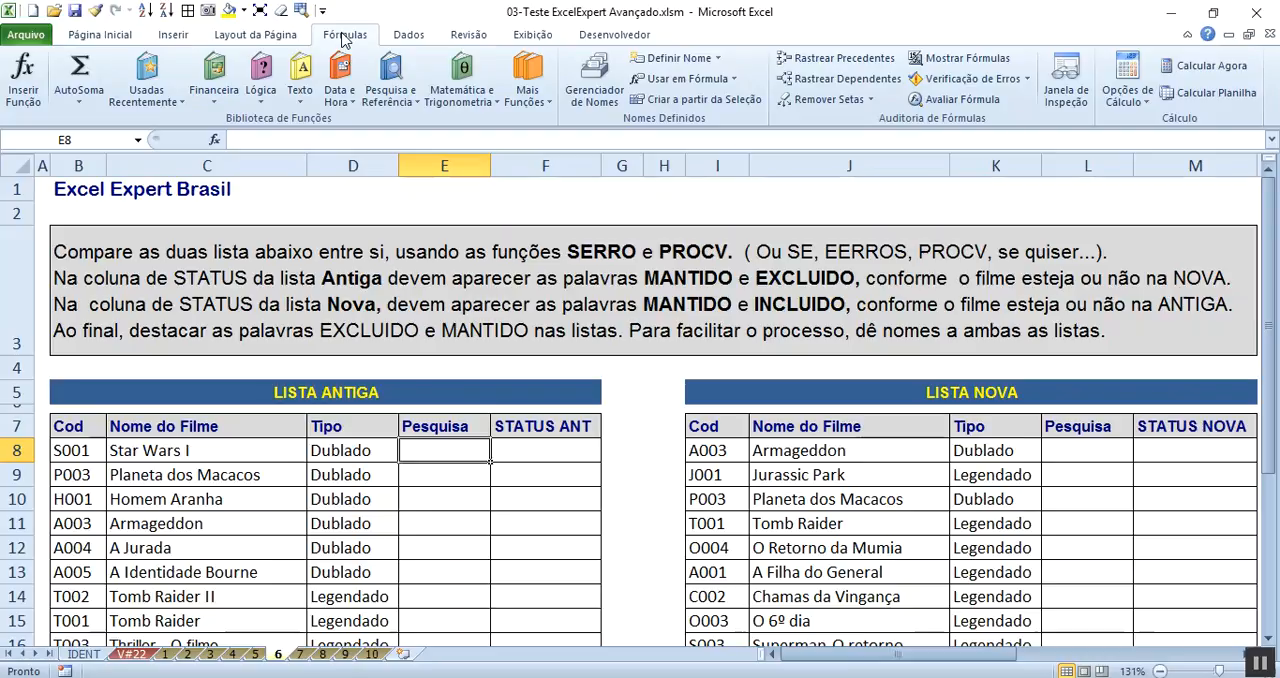
{"action": "left_click", "coordinate": [275, 98]}
{"action": "left_click", "coordinate": [332, 236]}
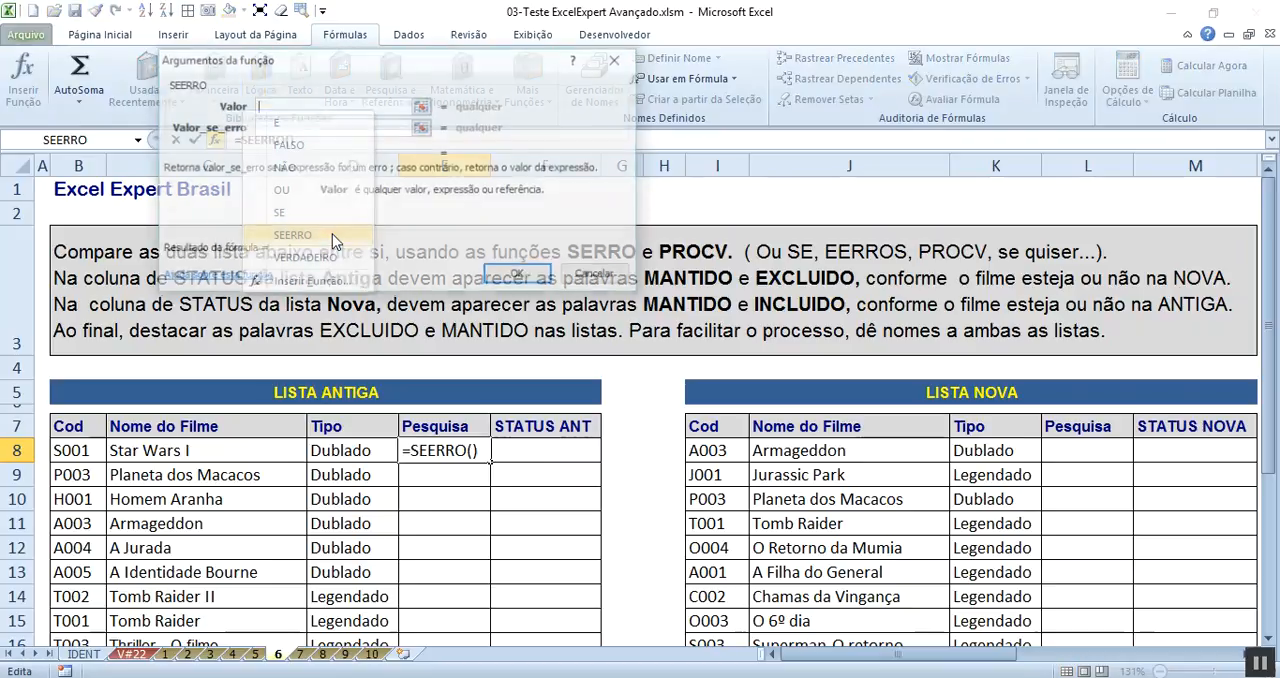
{"action": "left_click_drag", "start_coordinate": [643, 88], "coordinate": [849, 63]}
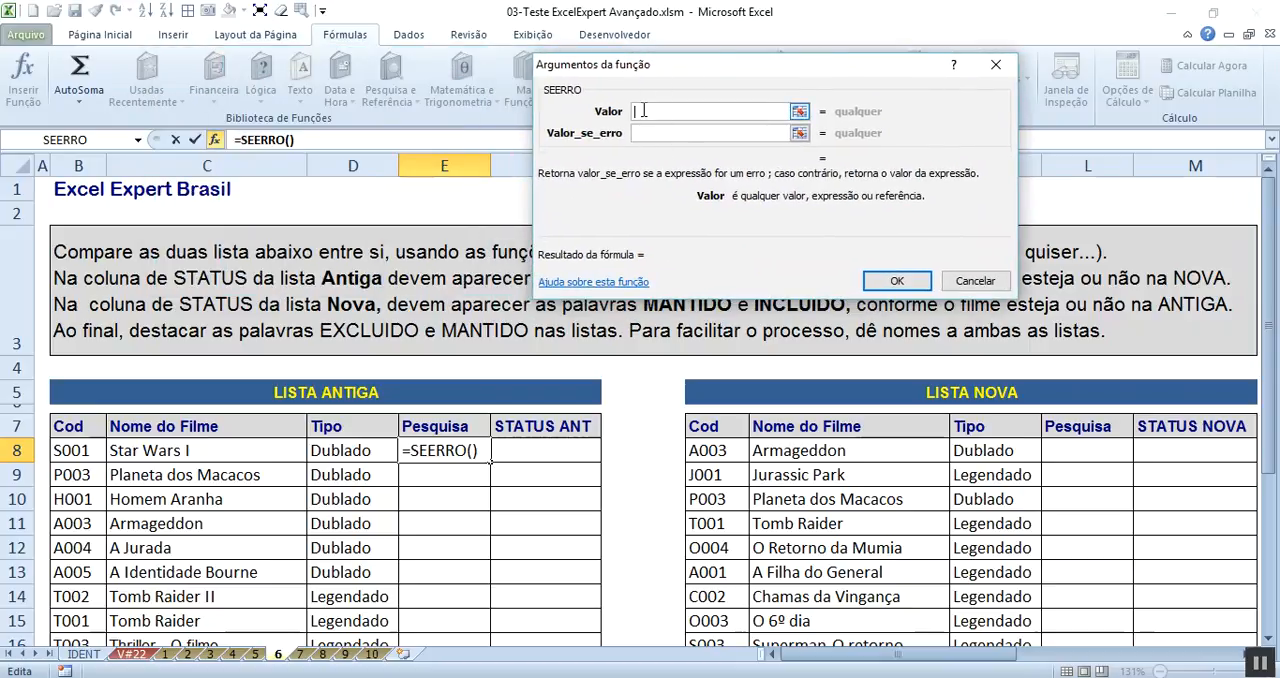
{"action": "left_click", "coordinate": [650, 133]}
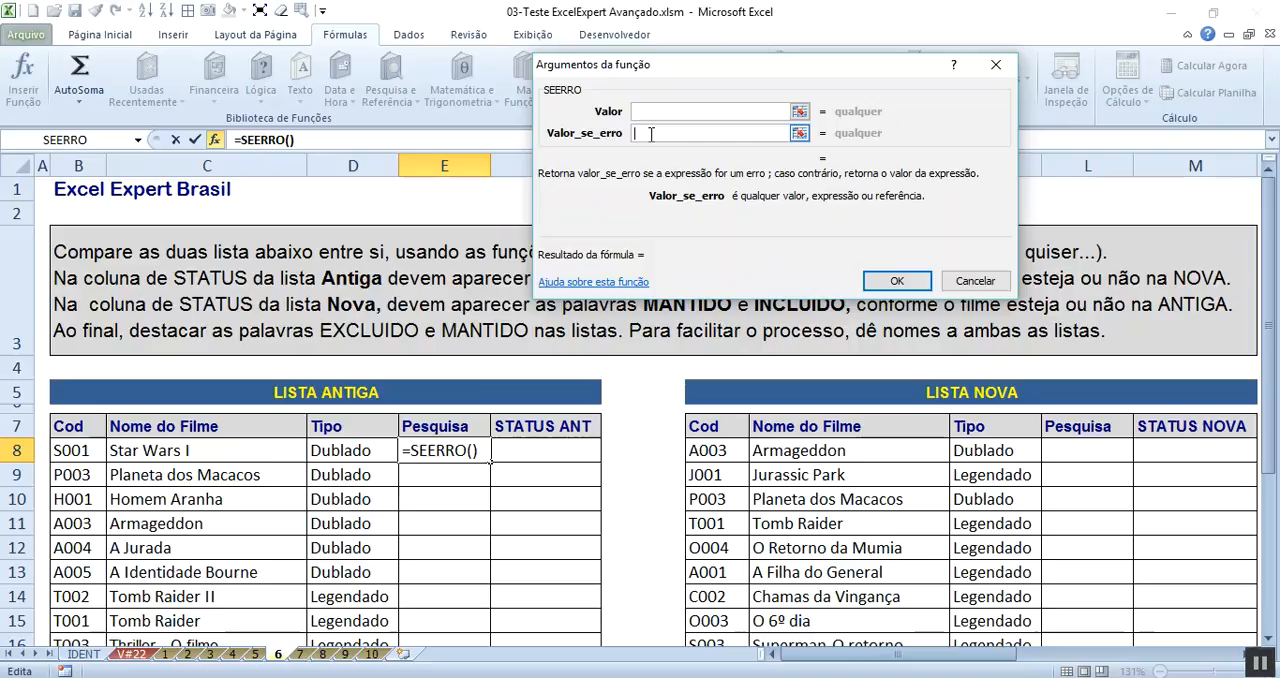
{"action": "type", "text": "saiu"}
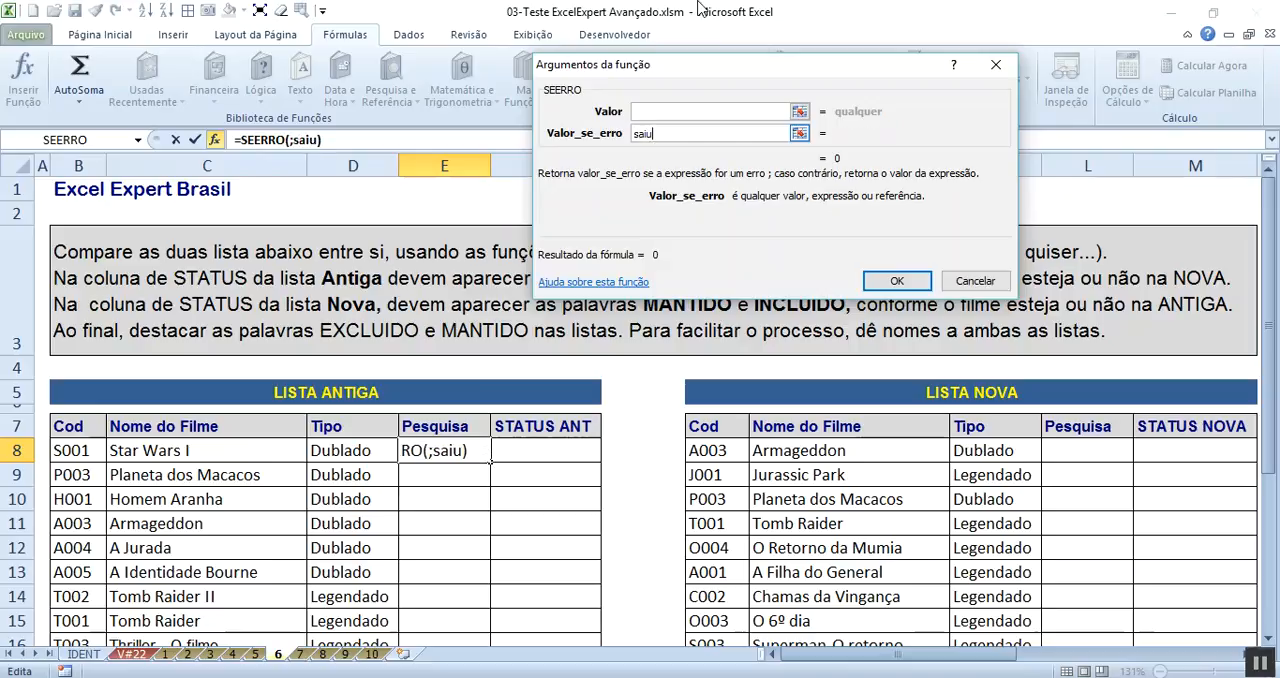
- Nest a PROCV function in the Valor argument of the SEERRO formula in E8
{"action": "left_click", "coordinate": [670, 111]}
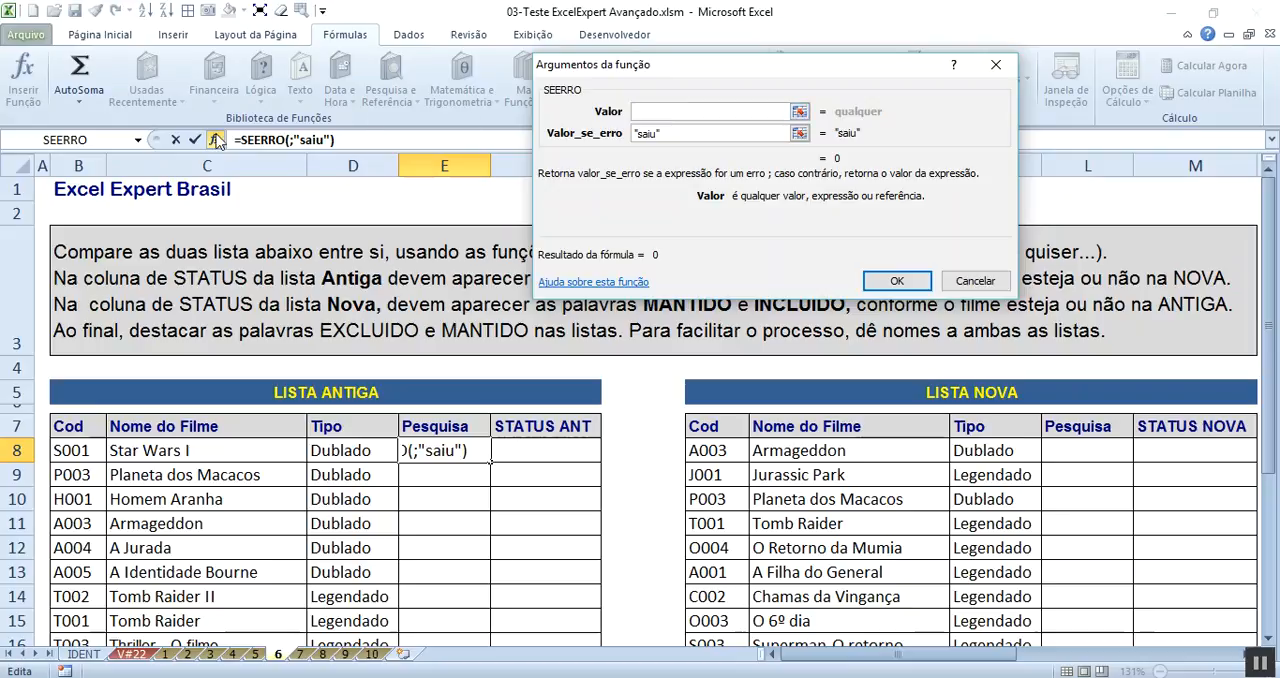
{"action": "left_click", "coordinate": [138, 140]}
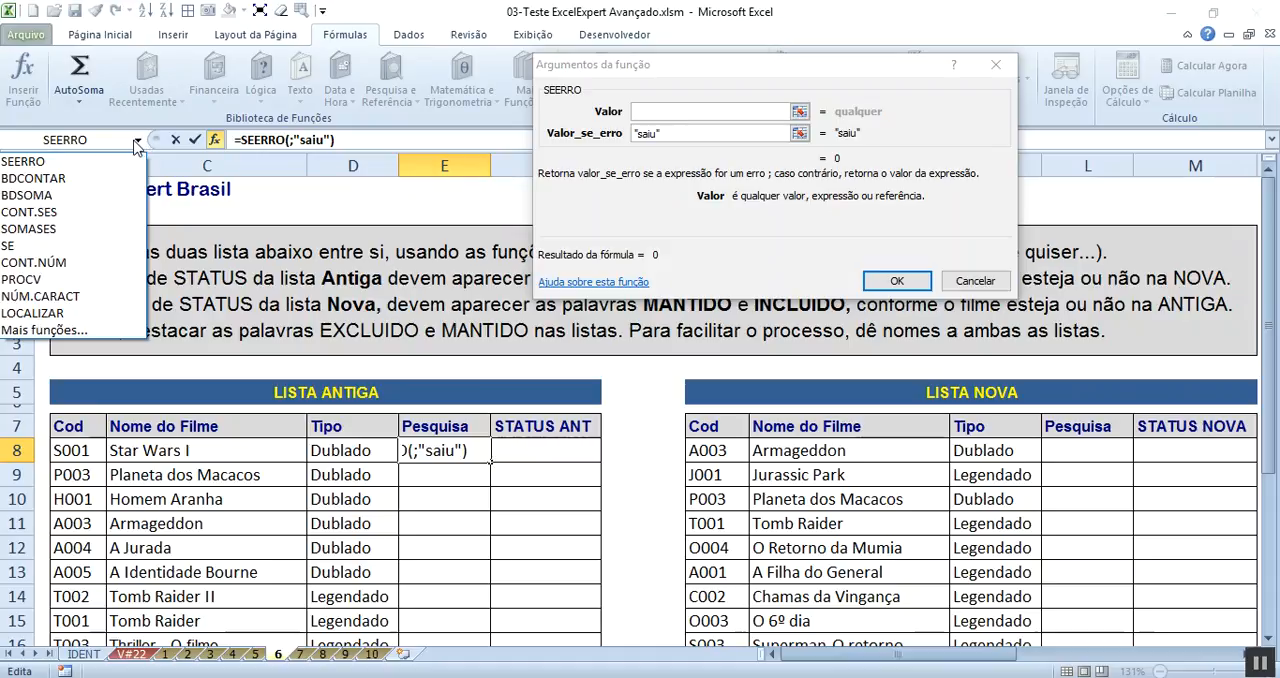
{"action": "left_click", "coordinate": [89, 284]}
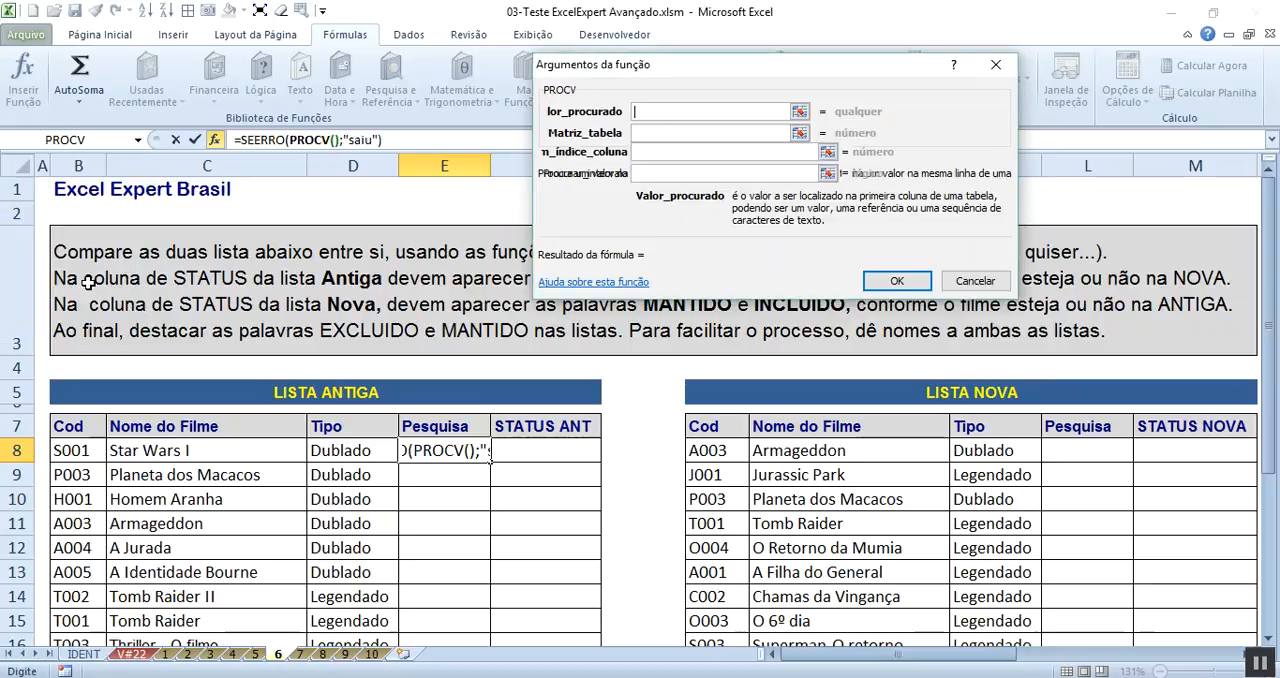
{"action": "left_click_drag", "start_coordinate": [593, 76], "coordinate": [270, 207]}
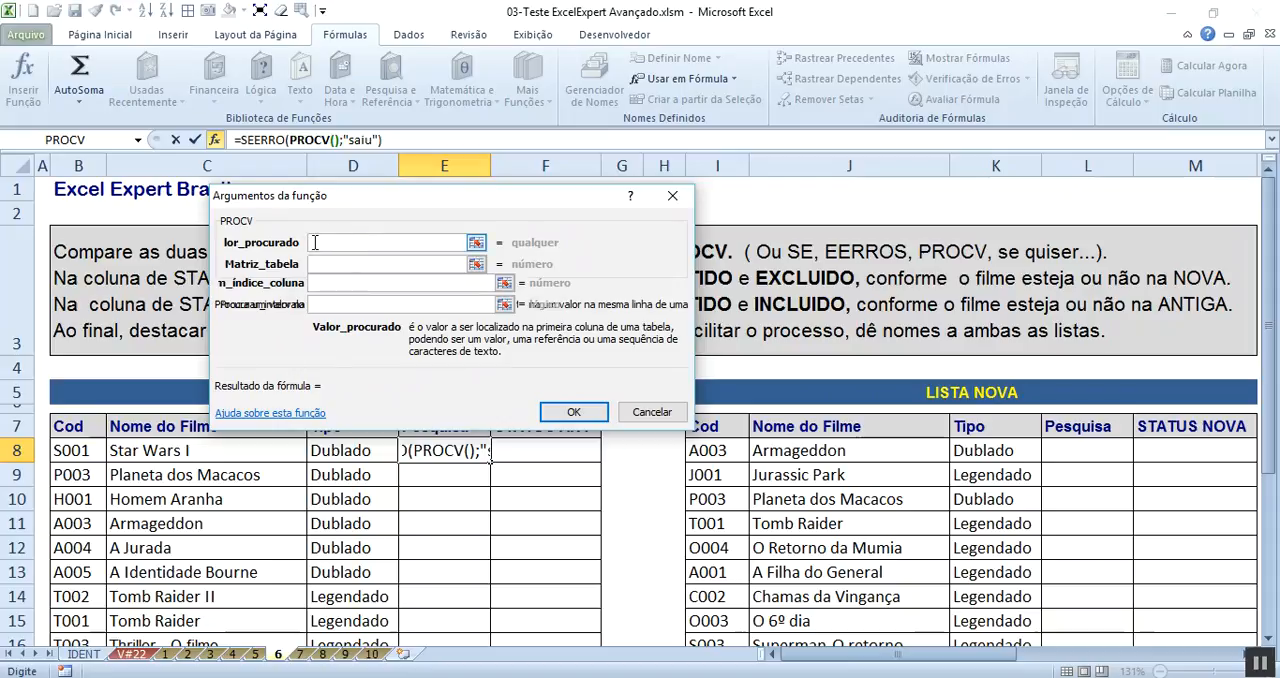
{"action": "left_click", "coordinate": [336, 140]}
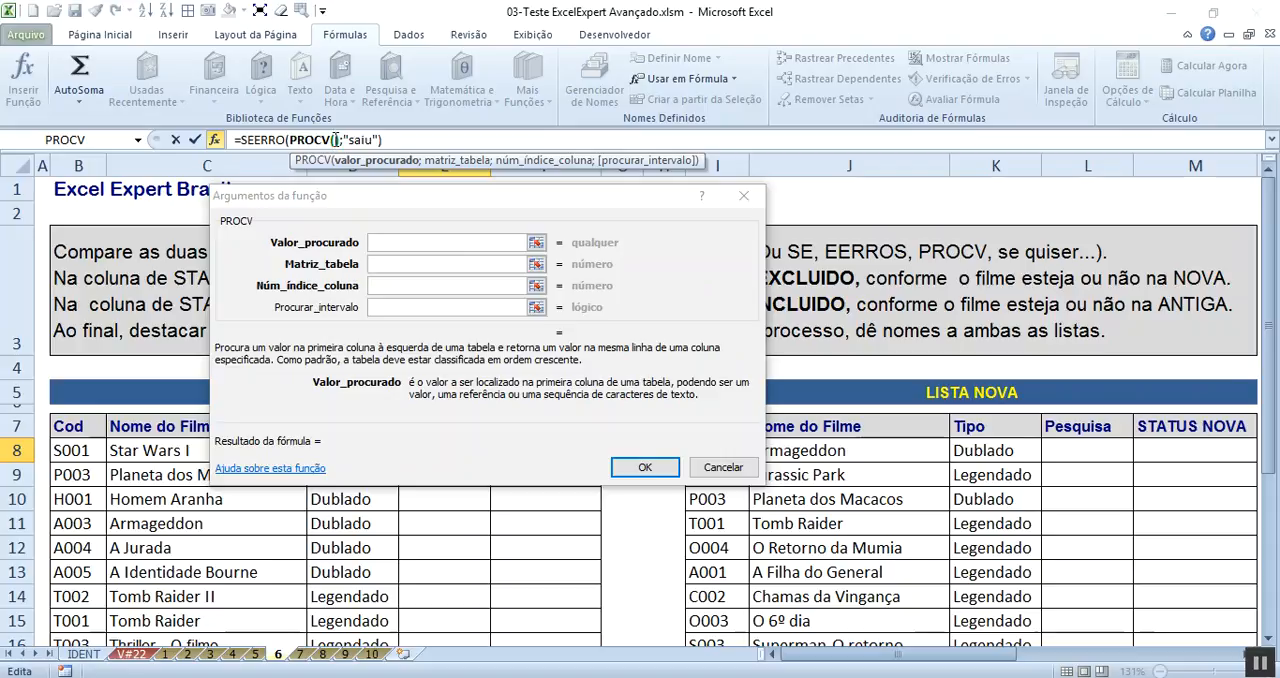
{"action": "left_click", "coordinate": [392, 240]}
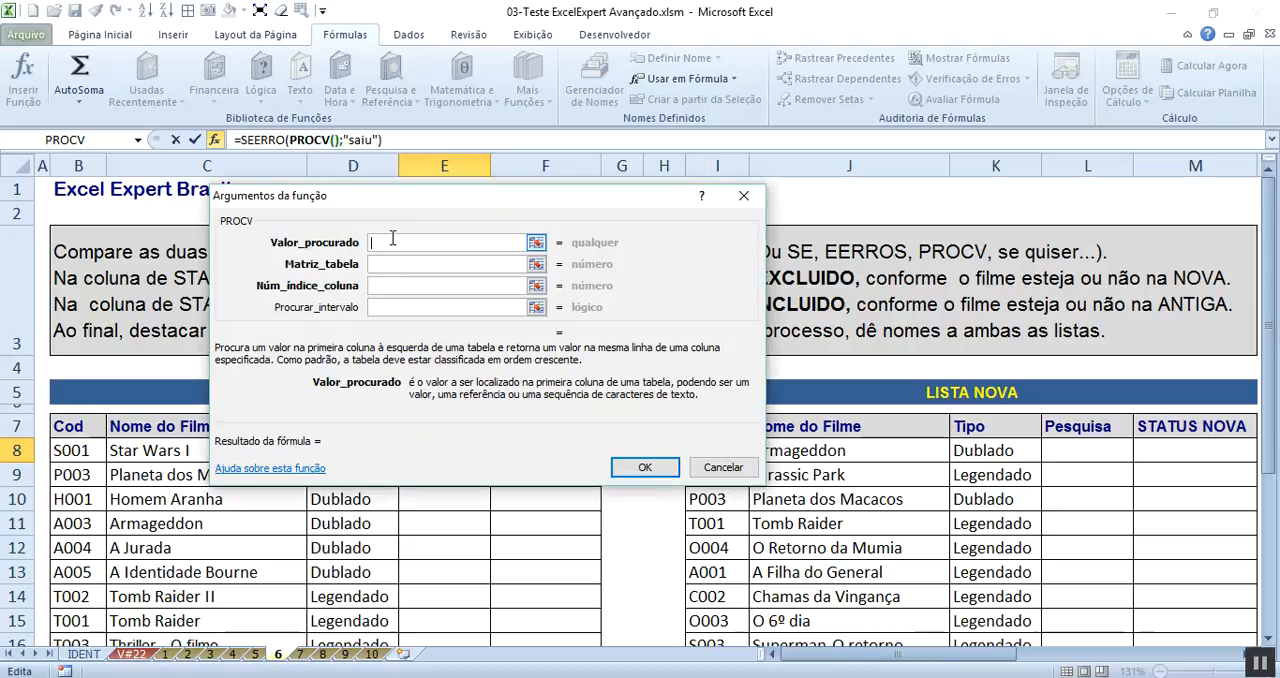
{"action": "left_click_drag", "start_coordinate": [420, 197], "coordinate": [555, 54]}
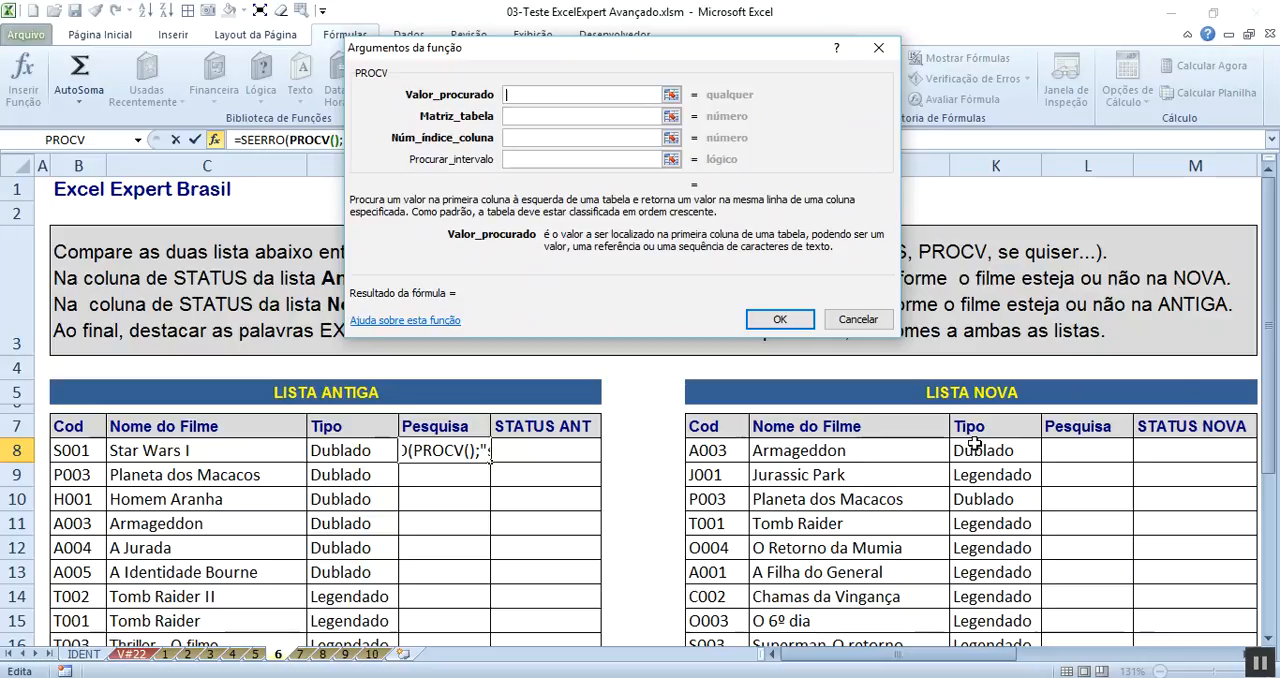
- Complete PROCV with lookup value B8, absolute table $I$7:$K$26, column index 2 and Procurar_intervalo 0, and confirm the formula
{"action": "left_click", "coordinate": [85, 452]}
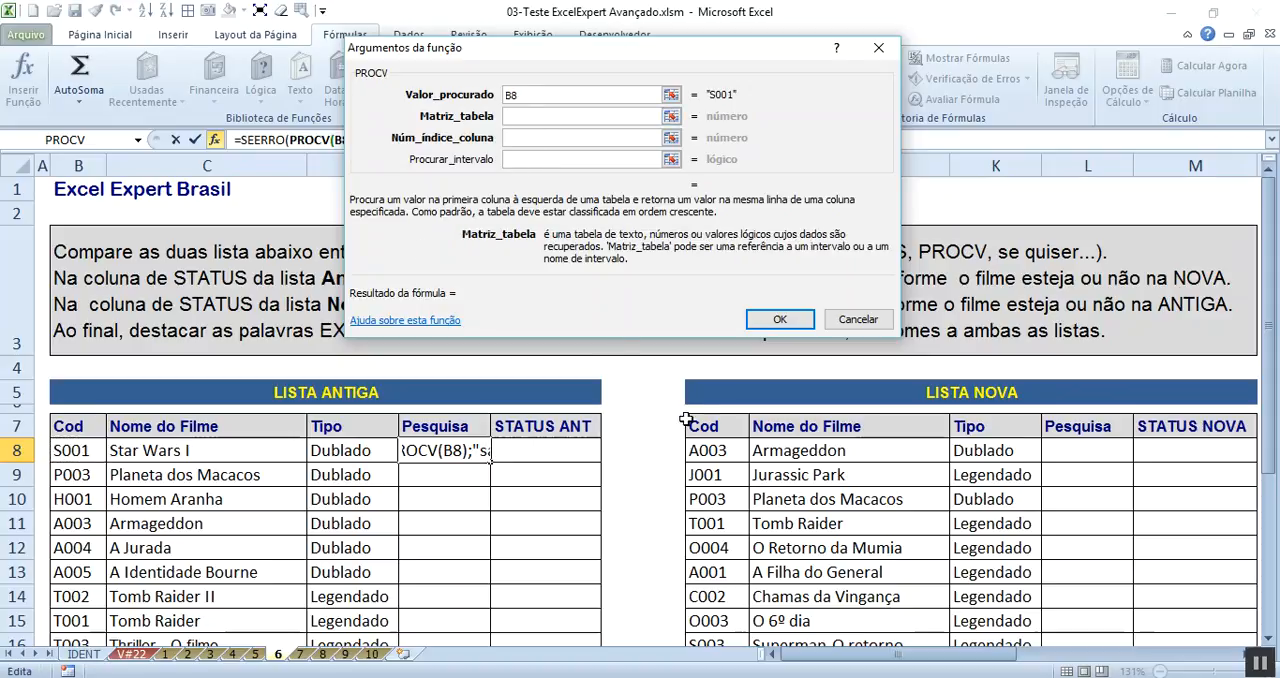
{"action": "left_click_drag", "start_coordinate": [717, 428], "coordinate": [997, 606]}
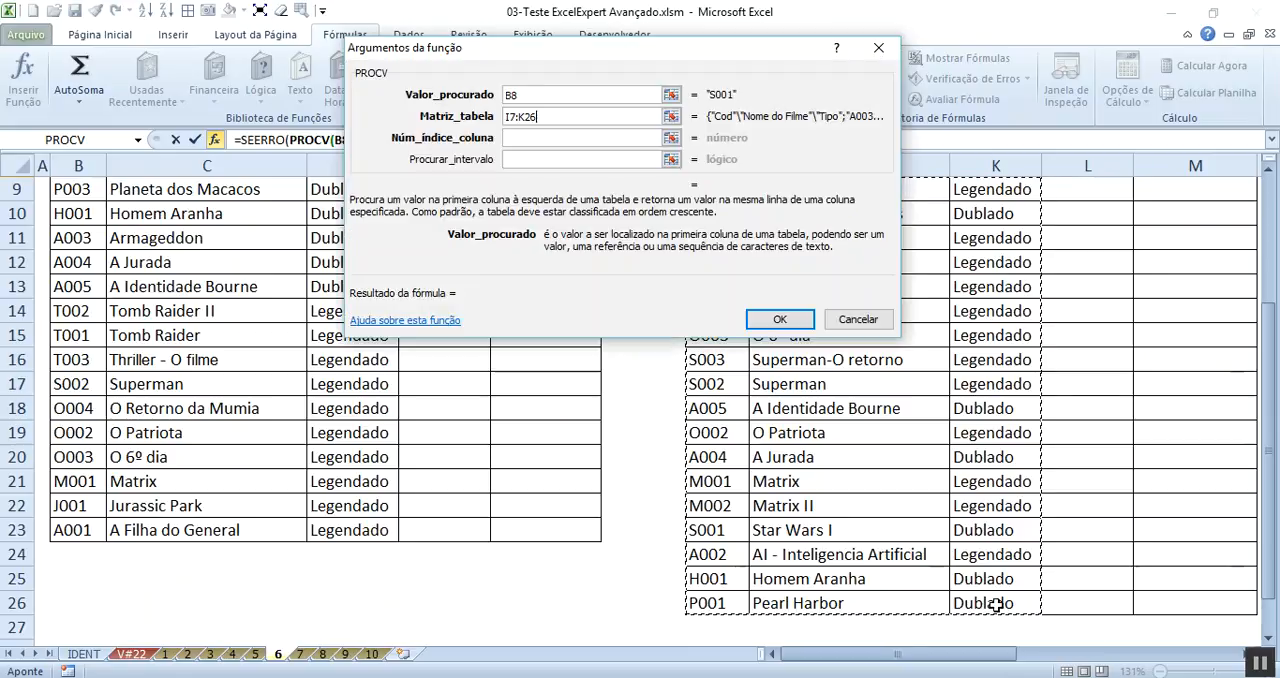
{"action": "key", "text": "F4"}
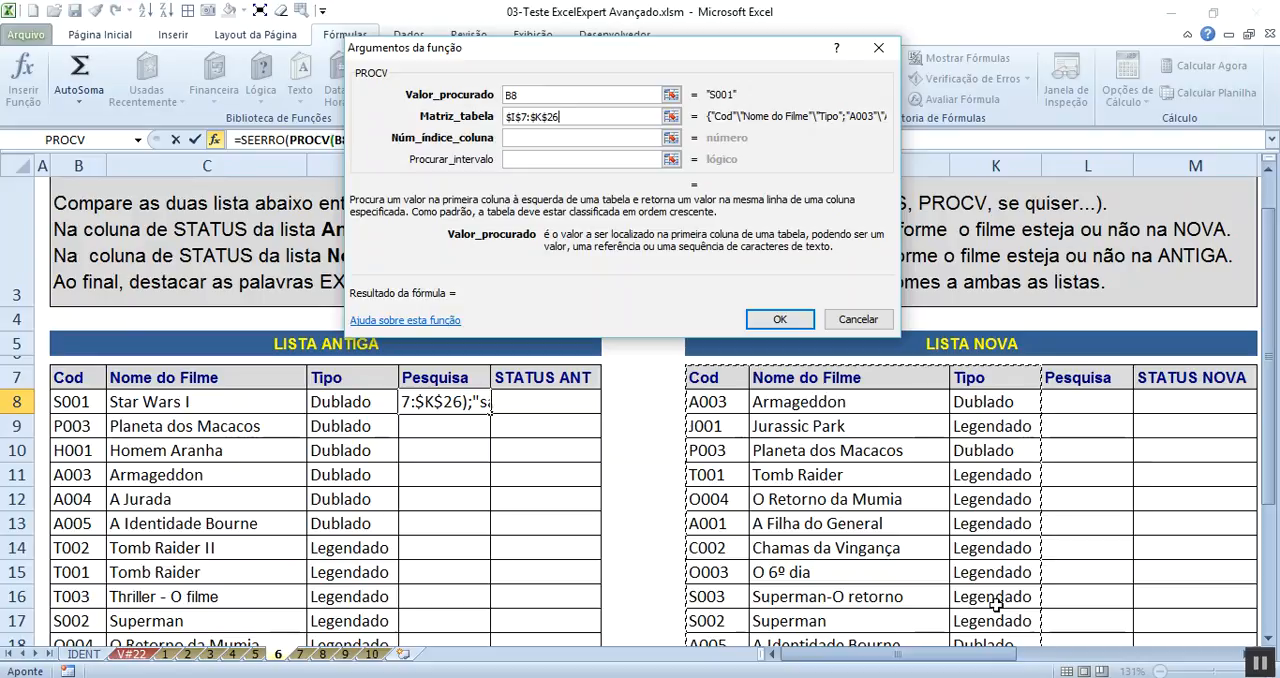
{"action": "left_click", "coordinate": [555, 138]}
{"action": "type", "text": "2"}
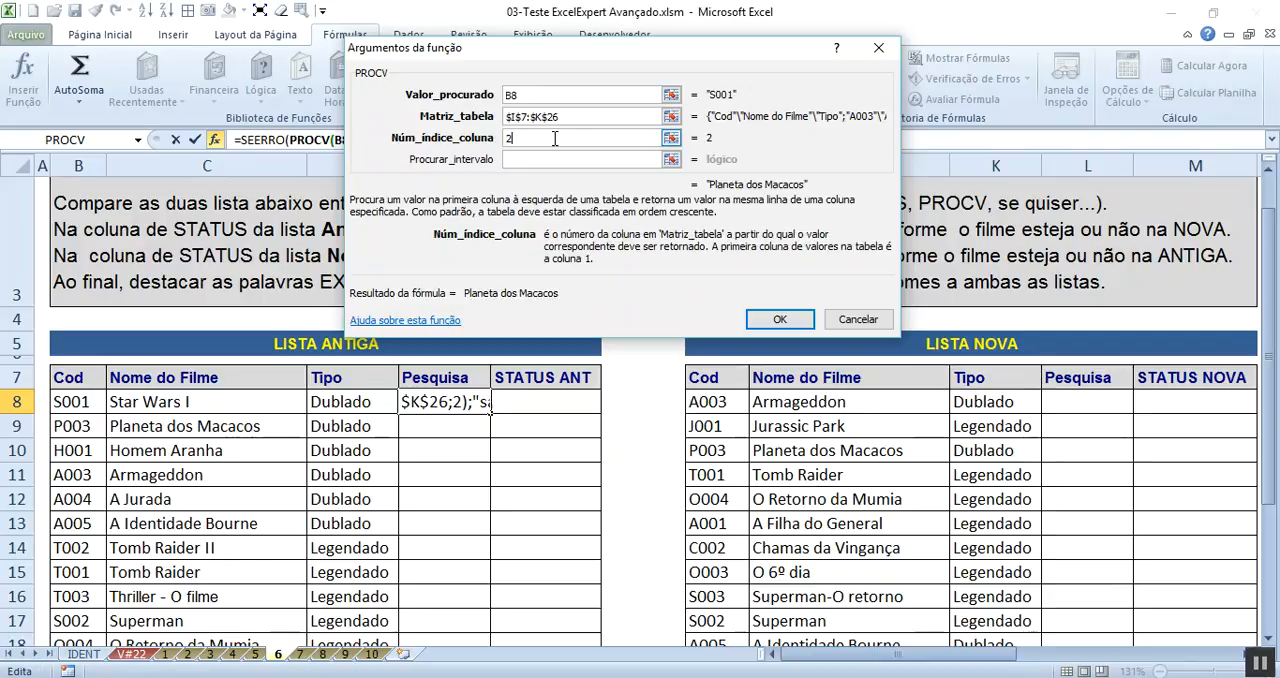
{"action": "left_click", "coordinate": [570, 159]}
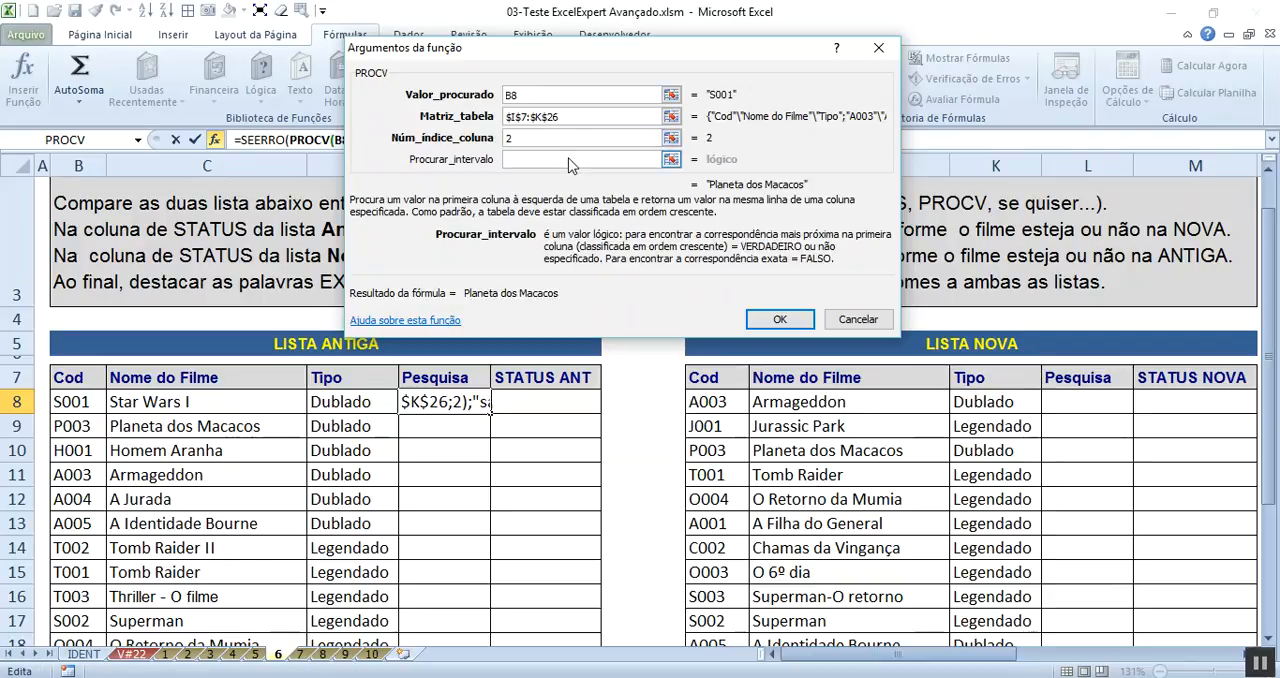
{"action": "type", "text": "0"}
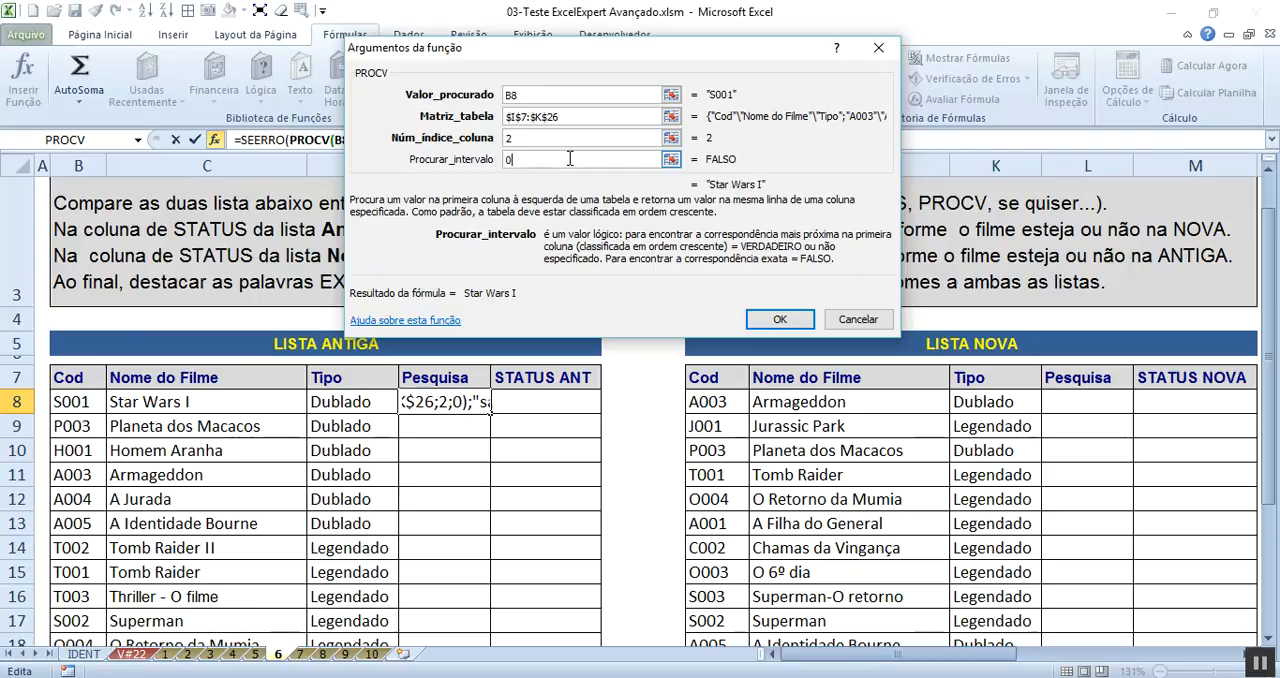
{"action": "left_click", "coordinate": [770, 322]}
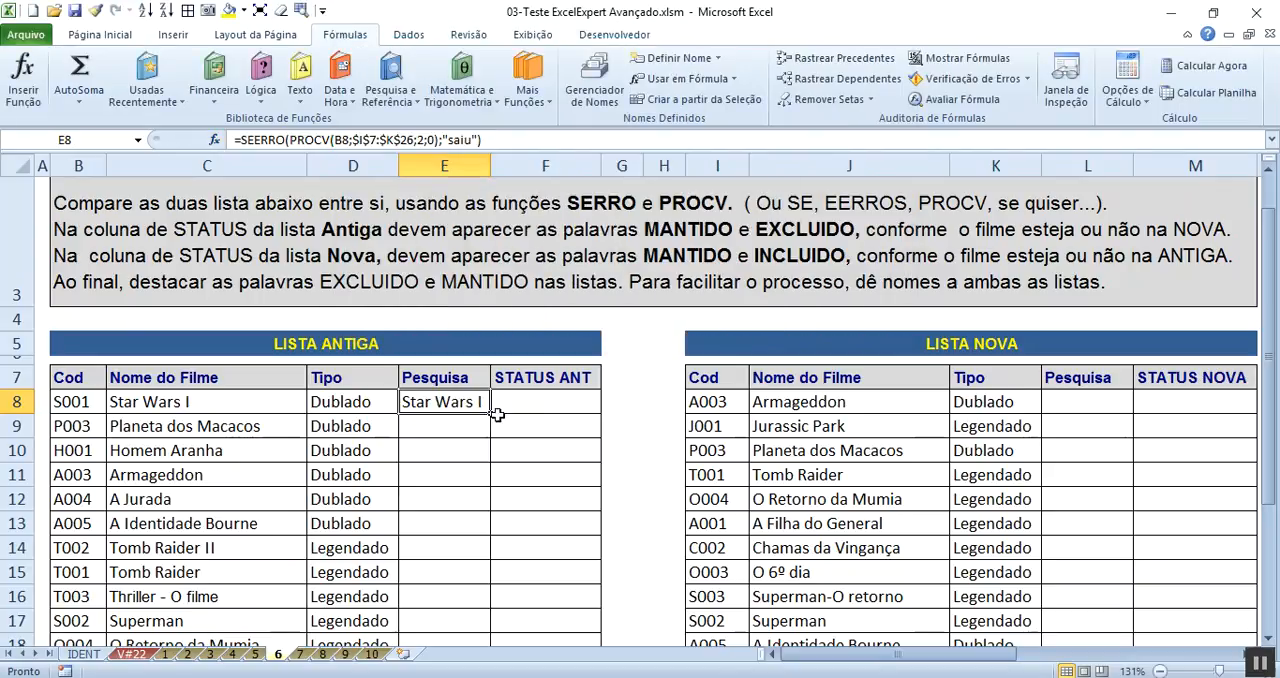
- Fill the E8 formula down the old list's Pesquisa column and autofit column E to its contents
{"action": "double_click", "coordinate": [490, 165]}
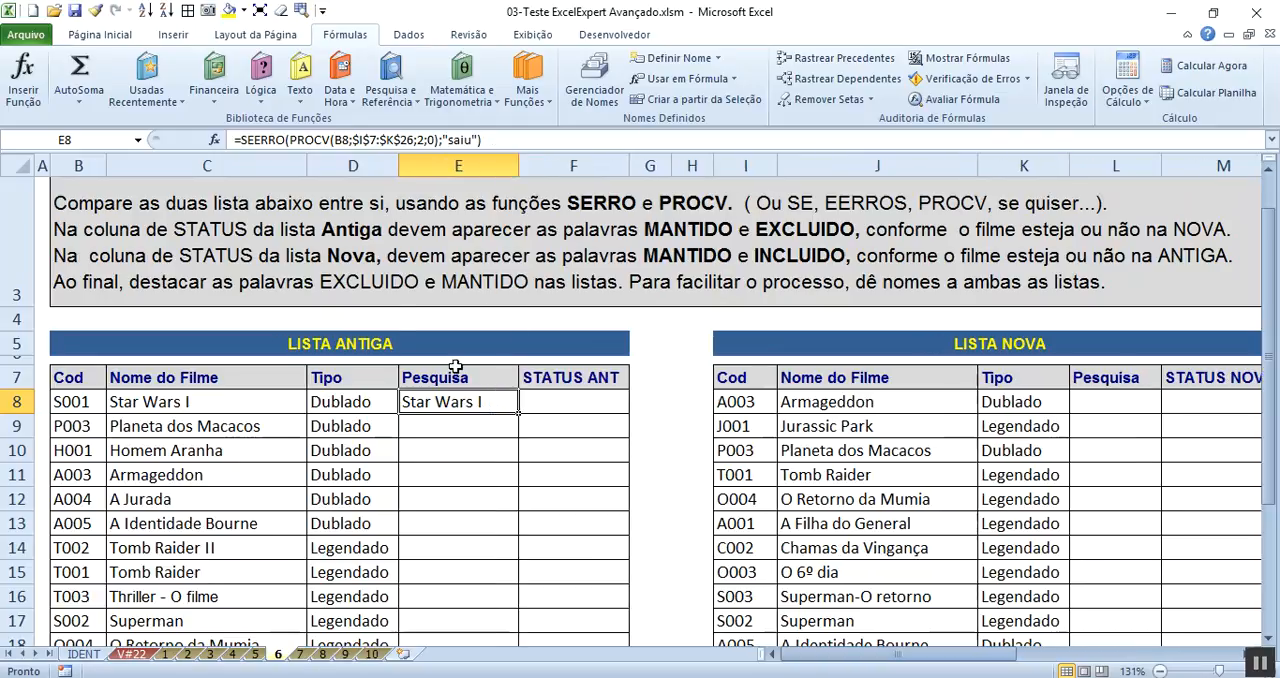
{"action": "left_click", "coordinate": [288, 401]}
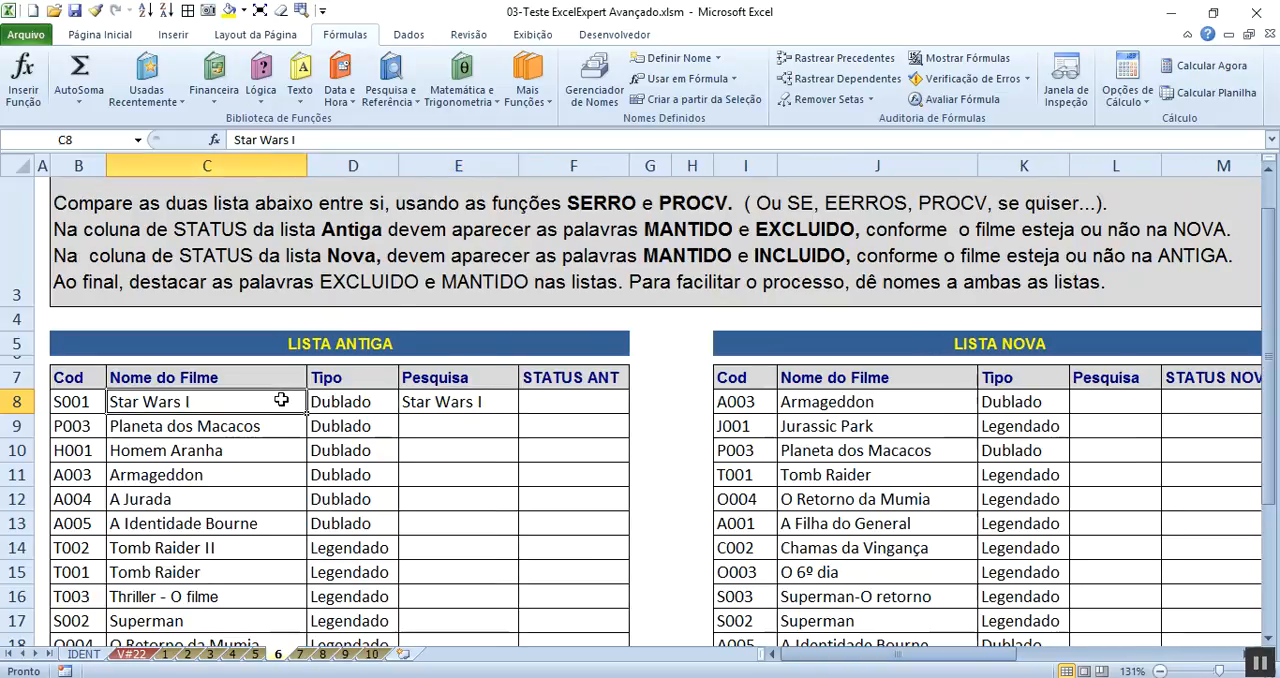
{"action": "left_click", "coordinate": [470, 403]}
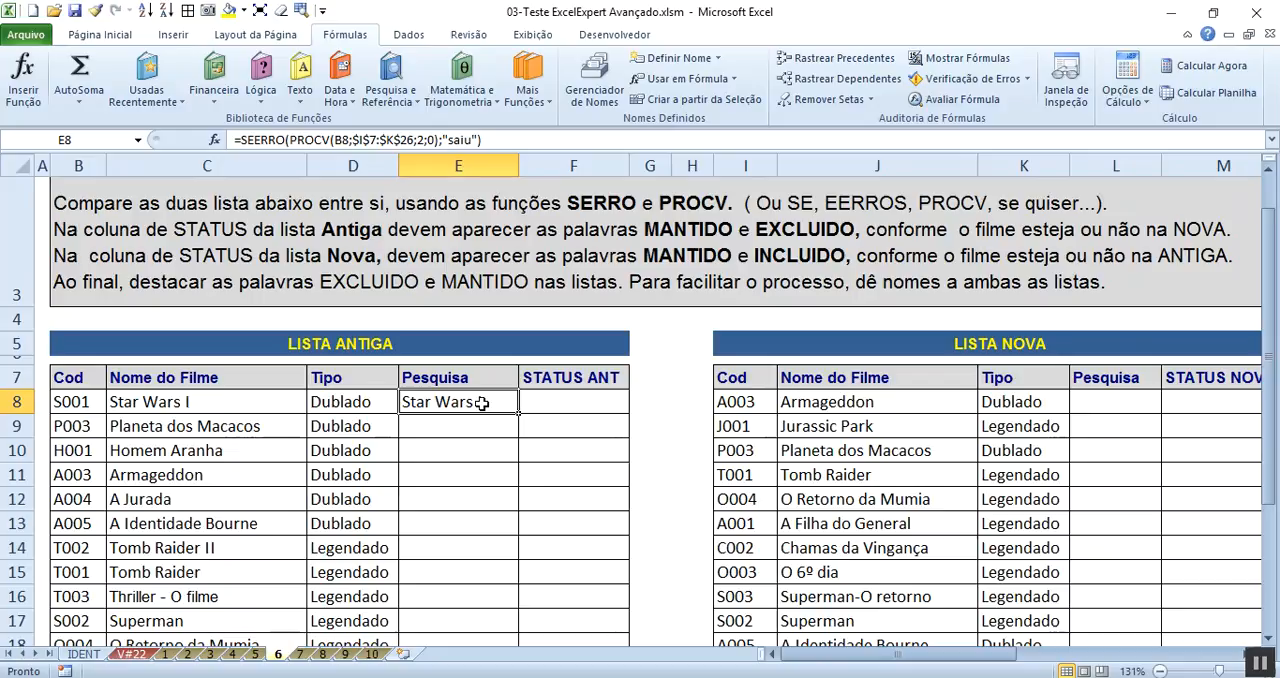
{"action": "left_click", "coordinate": [240, 404]}
{"action": "left_click", "coordinate": [388, 402]}
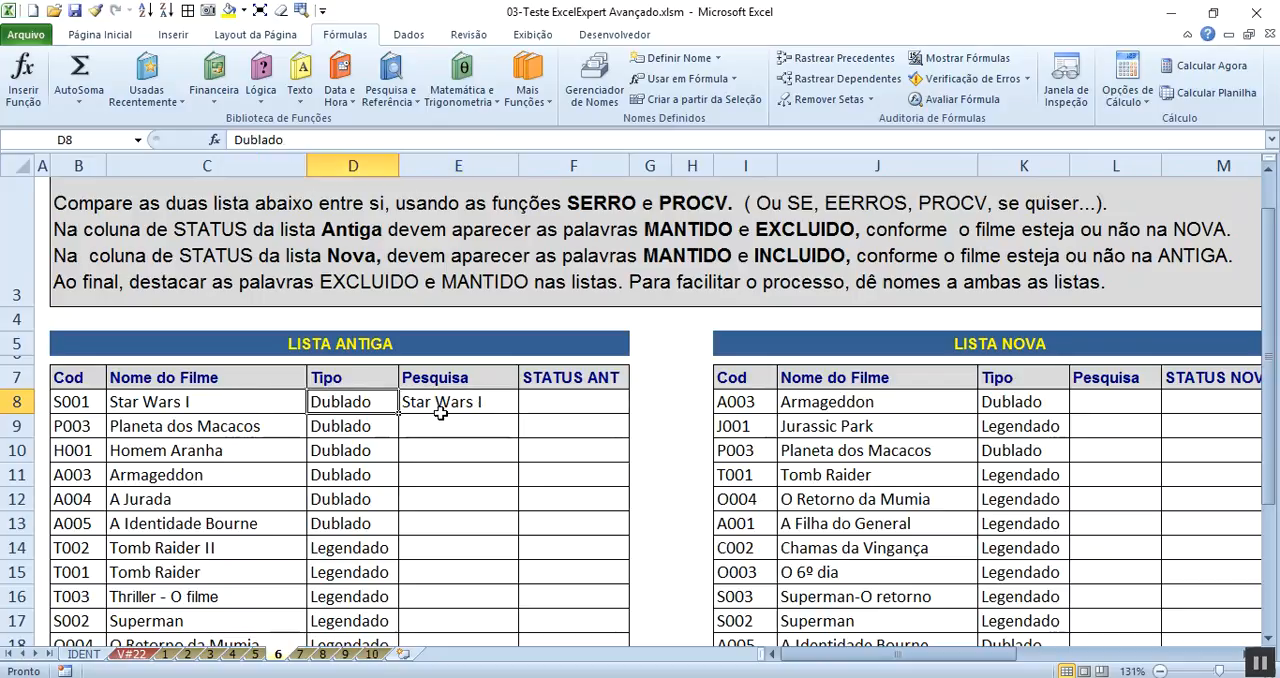
{"action": "left_click", "coordinate": [440, 413]}
{"action": "double_click", "coordinate": [518, 413]}
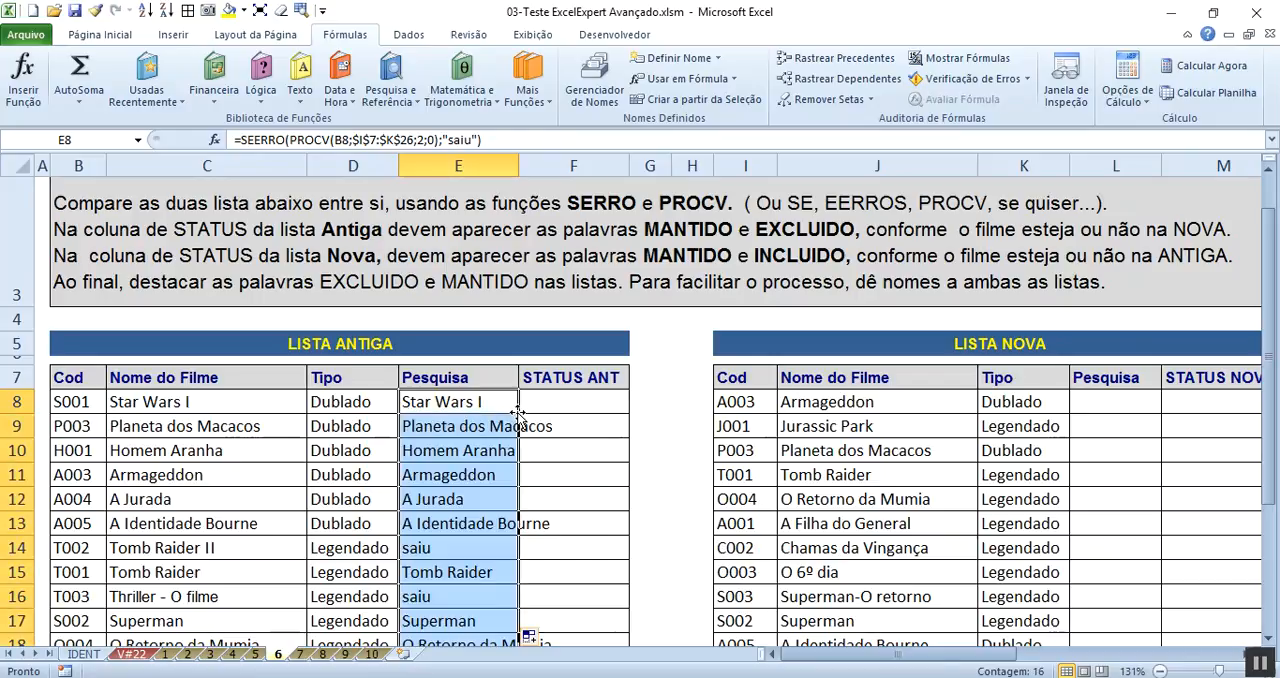
{"action": "double_click", "coordinate": [518, 165]}
- Name the entire LISTA ANTIGA table, including its header row, ANTIGA
{"action": "left_click_drag", "start_coordinate": [520, 403], "coordinate": [520, 523]}
{"action": "left_click", "coordinate": [60, 556]}
{"action": "left_click_drag", "start_coordinate": [60, 556], "coordinate": [412, 560]}
{"action": "left_click", "coordinate": [435, 547]}
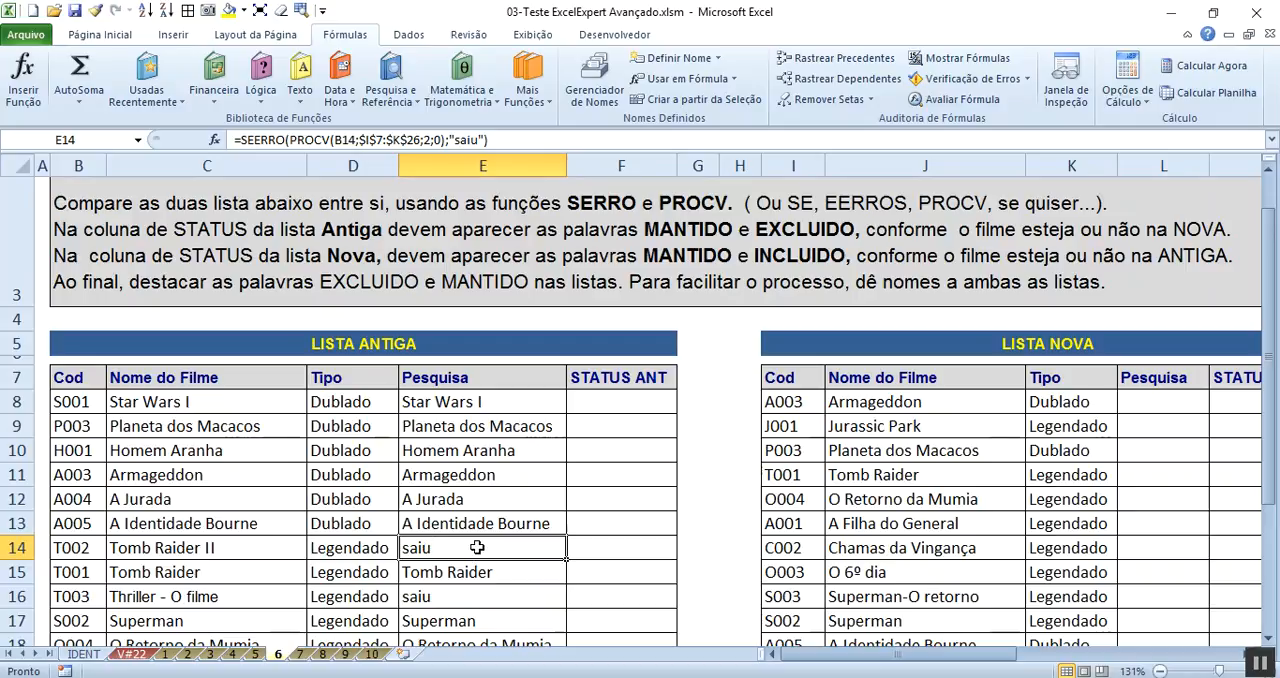
{"action": "key", "text": "ctrl+a"}
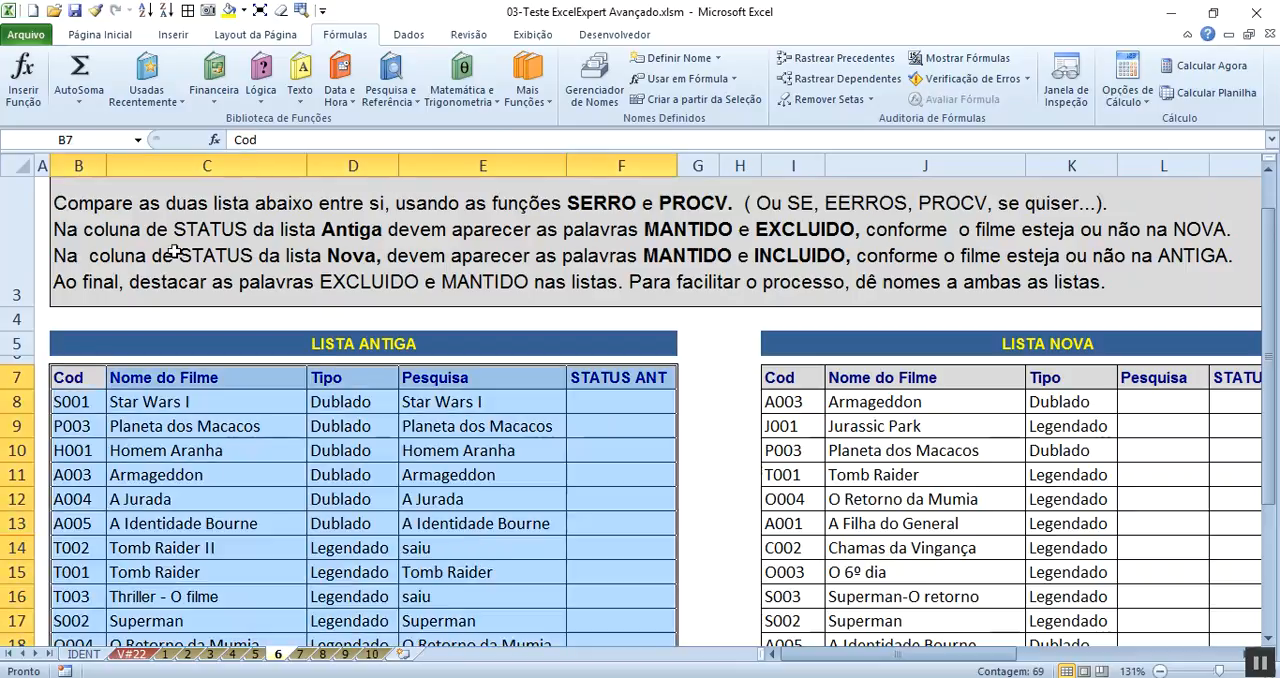
{"action": "left_click", "coordinate": [91, 140]}
{"action": "type", "text": "ANTIGA"}
{"action": "key", "text": "Return"}
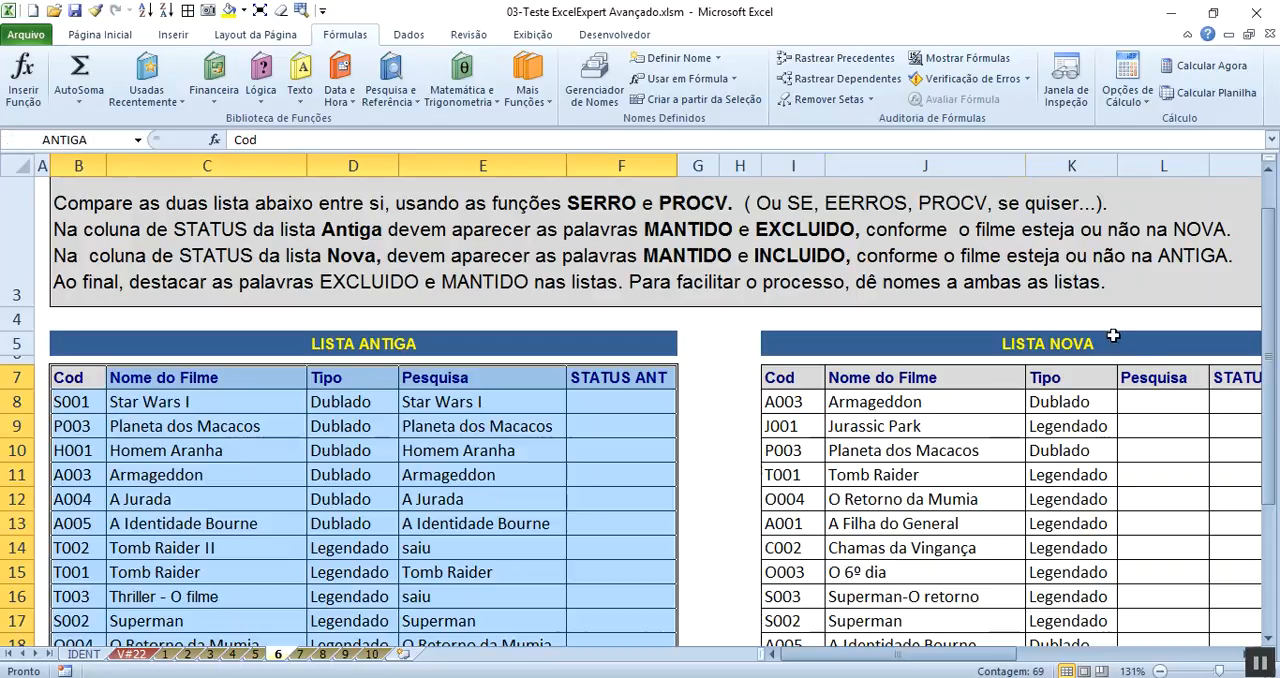
- Select cell L8 and widen the Pesquisa column of LISTA NOVA
{"action": "left_click", "coordinate": [1142, 400]}
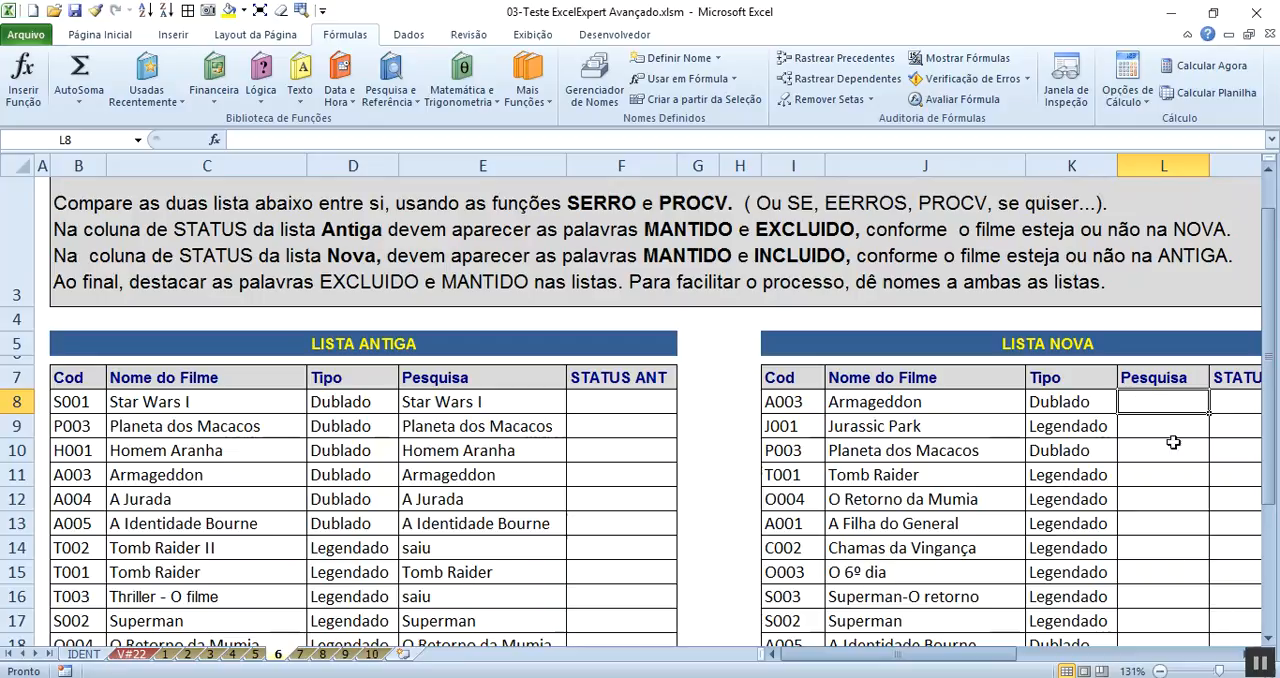
{"action": "left_click_drag", "start_coordinate": [995, 656], "coordinate": [1042, 665]}
{"action": "left_click_drag", "start_coordinate": [936, 165], "coordinate": [995, 183]}
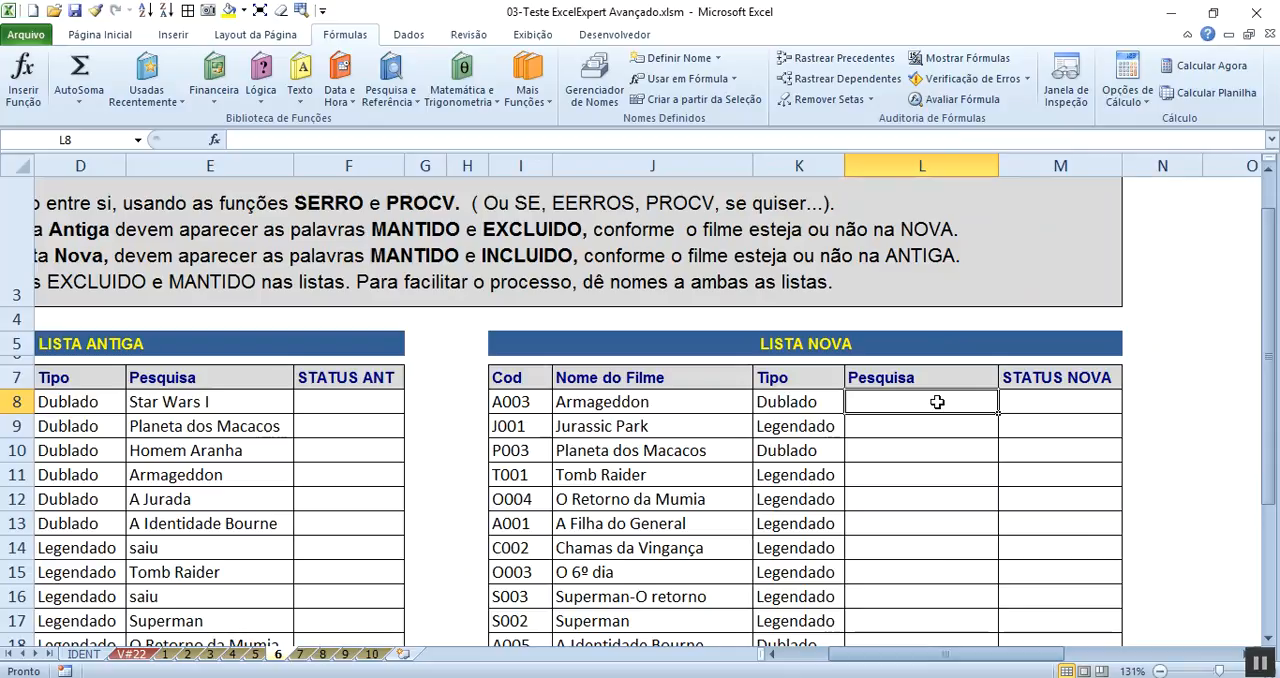
- Start a SEERRO function in cell L8 with NOVO as the Valor_se_erro argument
{"action": "left_click", "coordinate": [264, 92]}
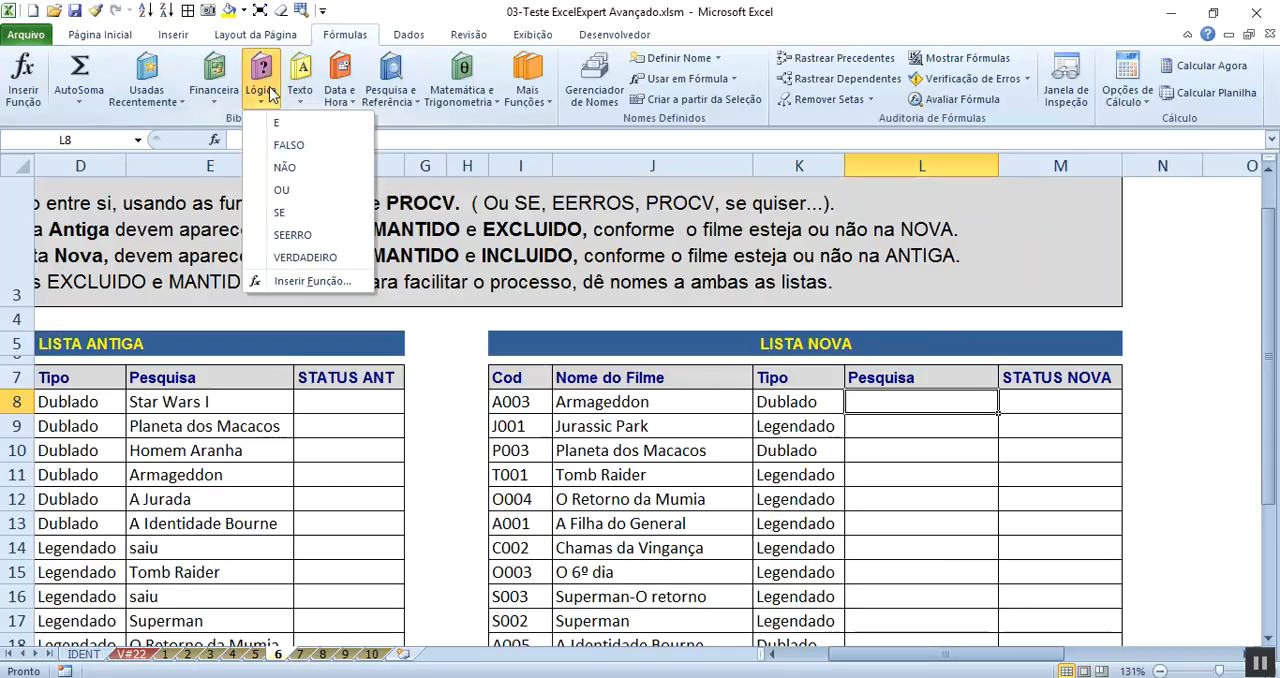
{"action": "left_click", "coordinate": [305, 238]}
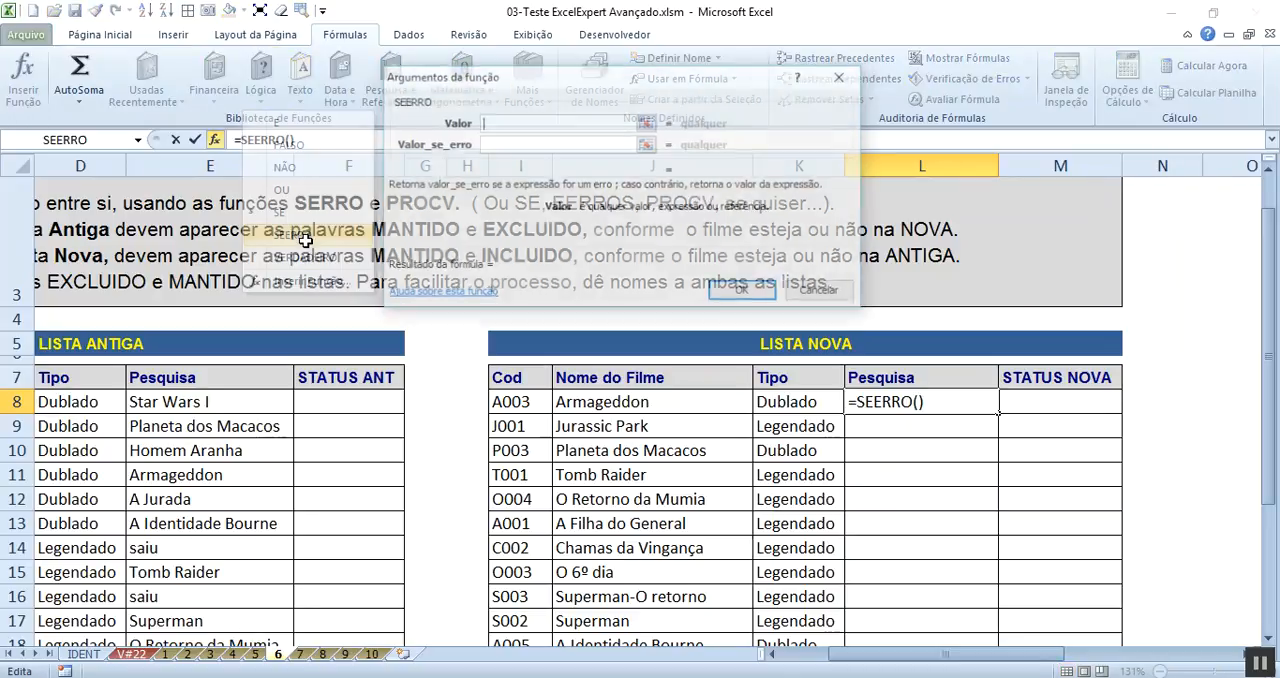
{"action": "left_click", "coordinate": [506, 143]}
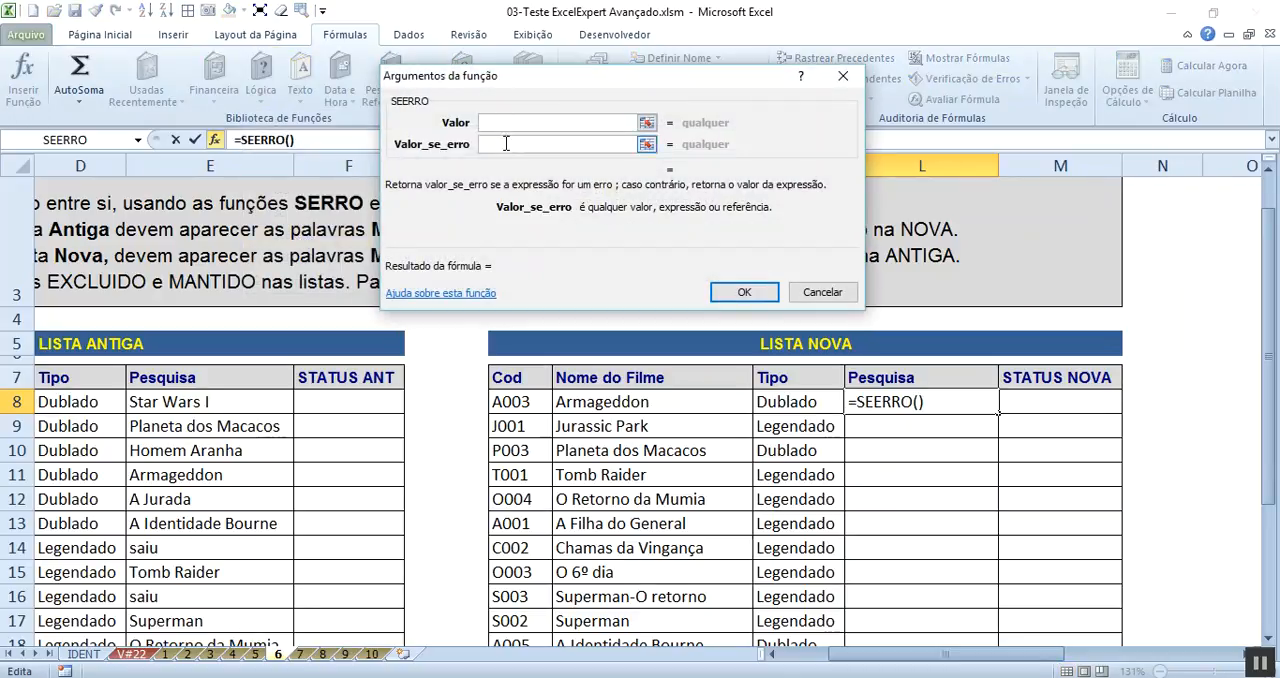
{"action": "type", "text": "NOVO"}
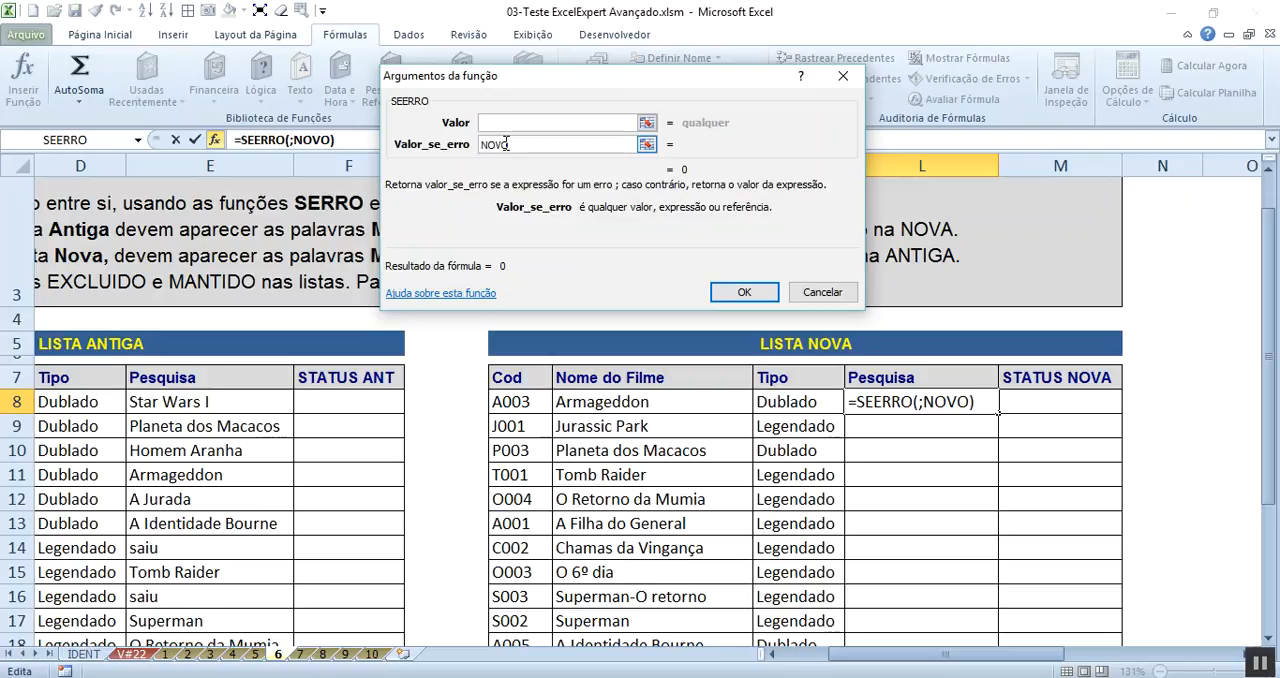
{"action": "left_click", "coordinate": [512, 124]}
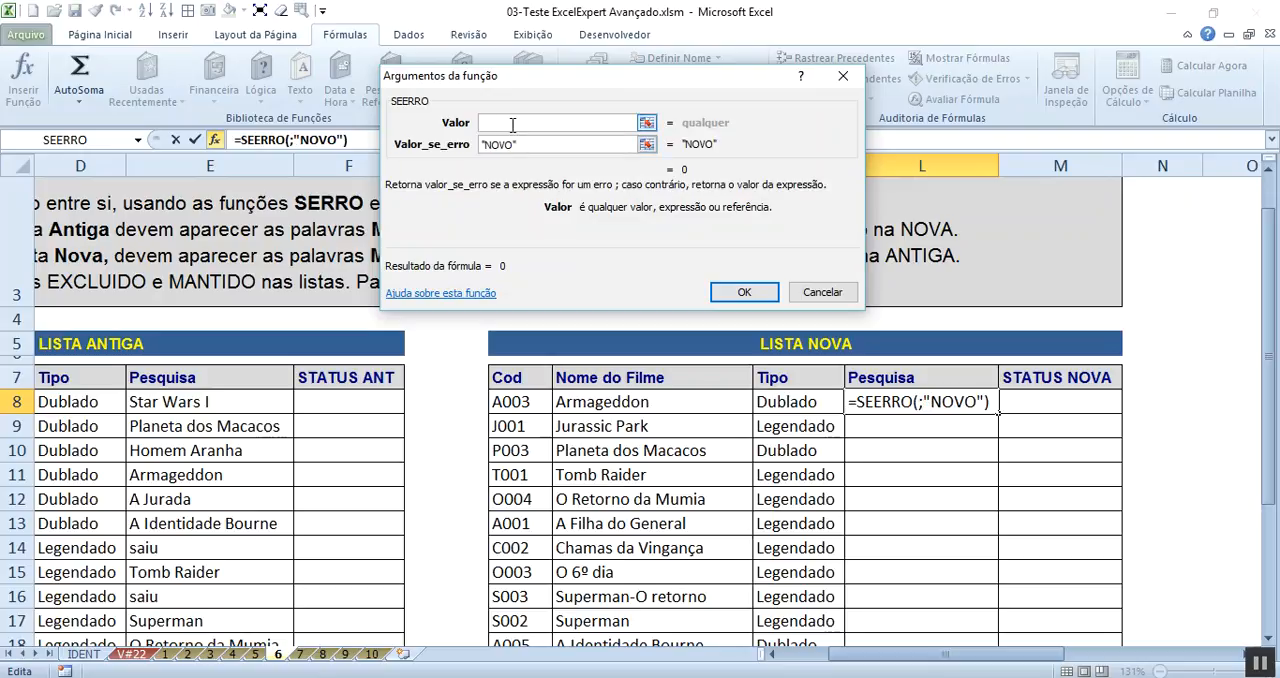
- Nest a PROCV function in SEERRO's Valor argument, with I8 as its Valor_procurado
{"action": "left_click", "coordinate": [138, 140]}
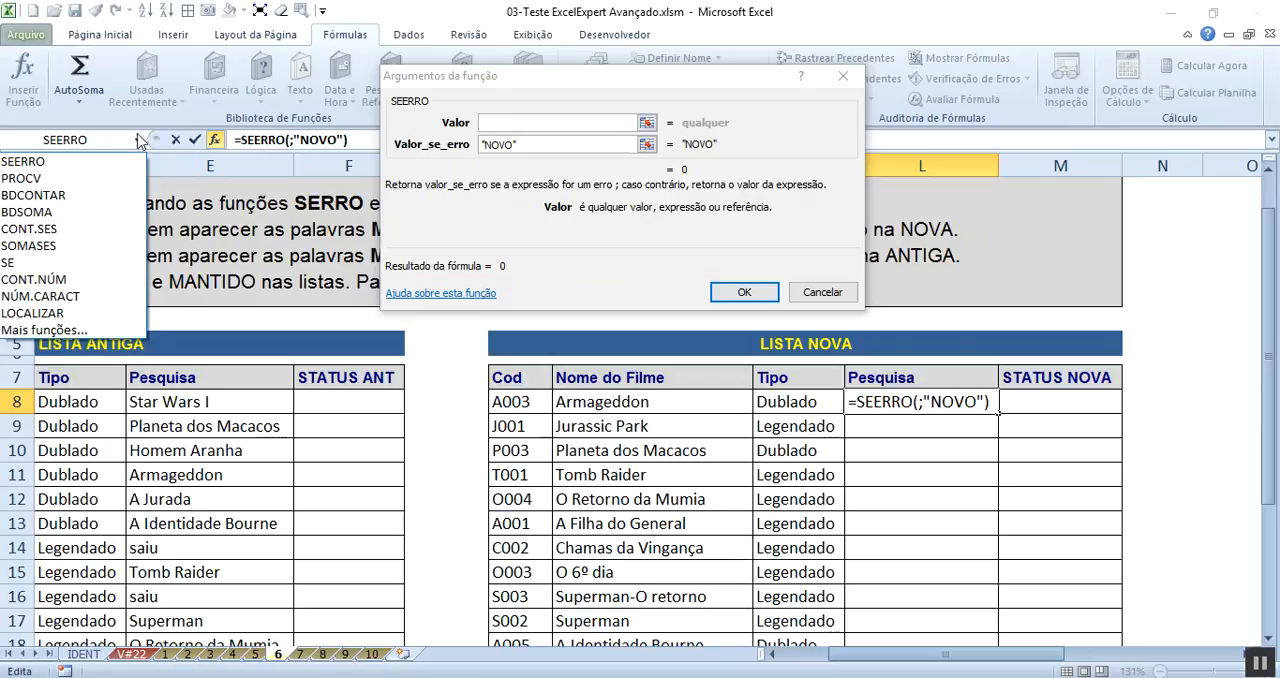
{"action": "left_click", "coordinate": [110, 178]}
{"action": "left_click_drag", "start_coordinate": [539, 87], "coordinate": [449, 232]}
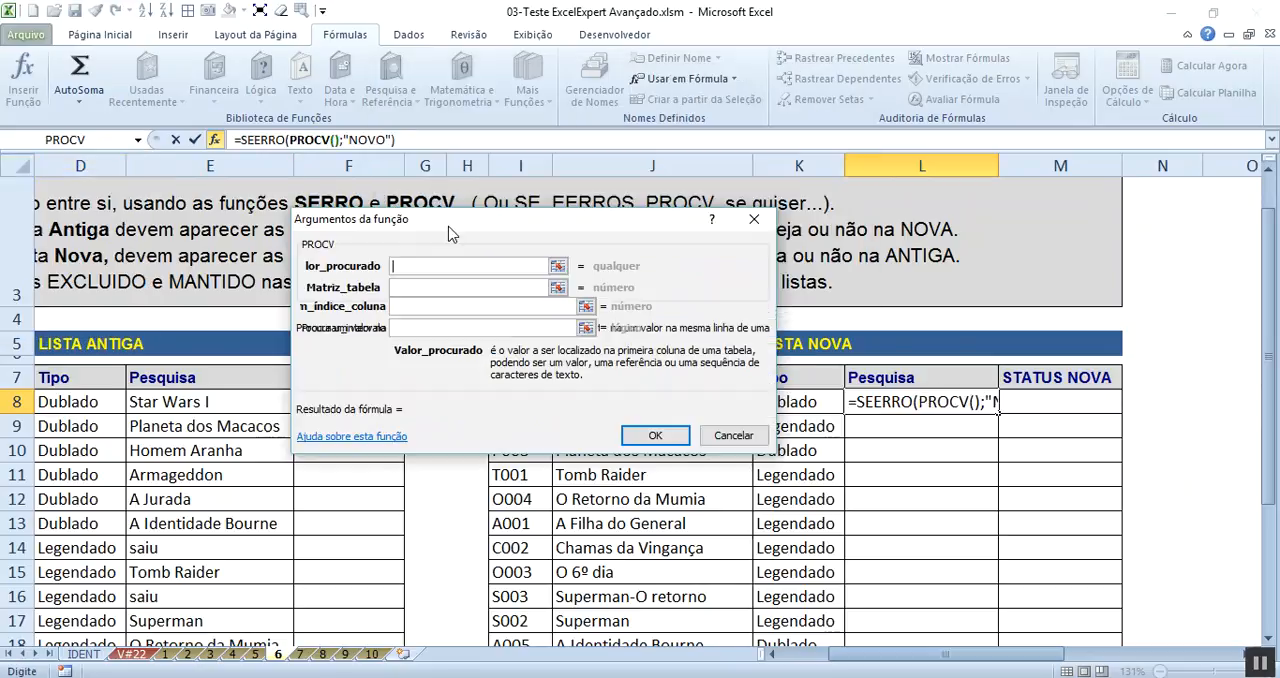
{"action": "left_click", "coordinate": [335, 140]}
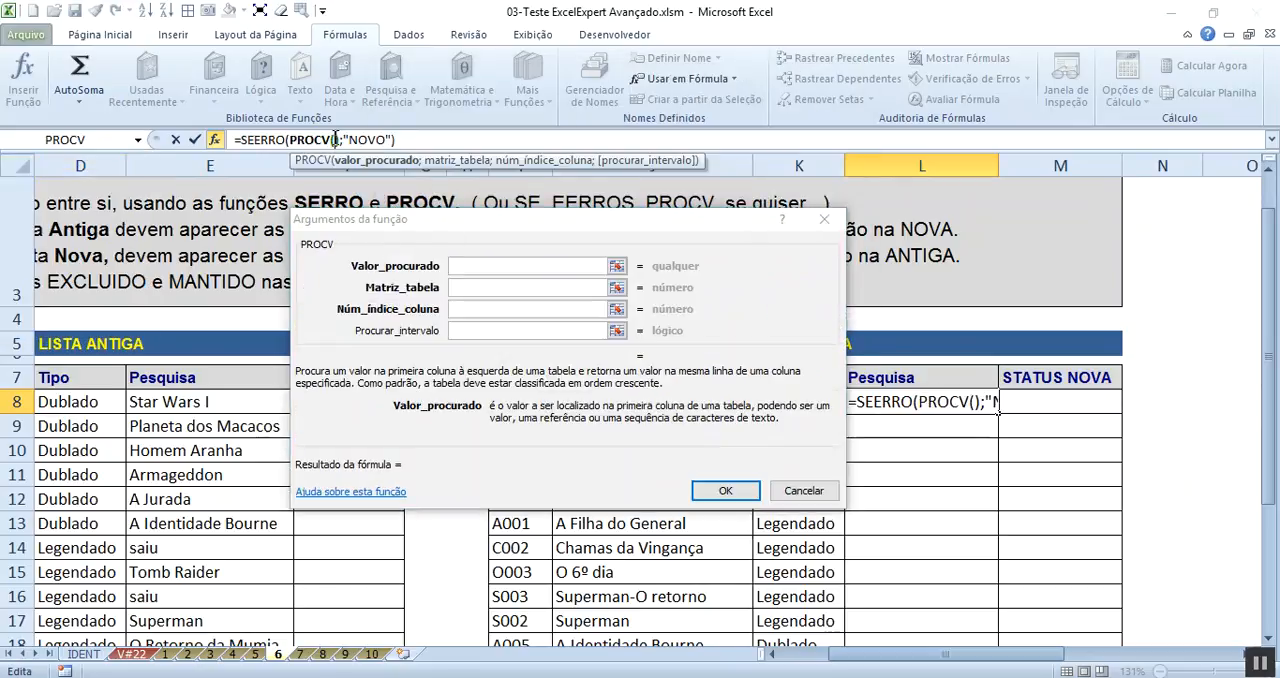
{"action": "left_click", "coordinate": [481, 262]}
{"action": "left_click_drag", "start_coordinate": [541, 220], "coordinate": [685, 67]}
{"action": "left_click", "coordinate": [515, 402]}
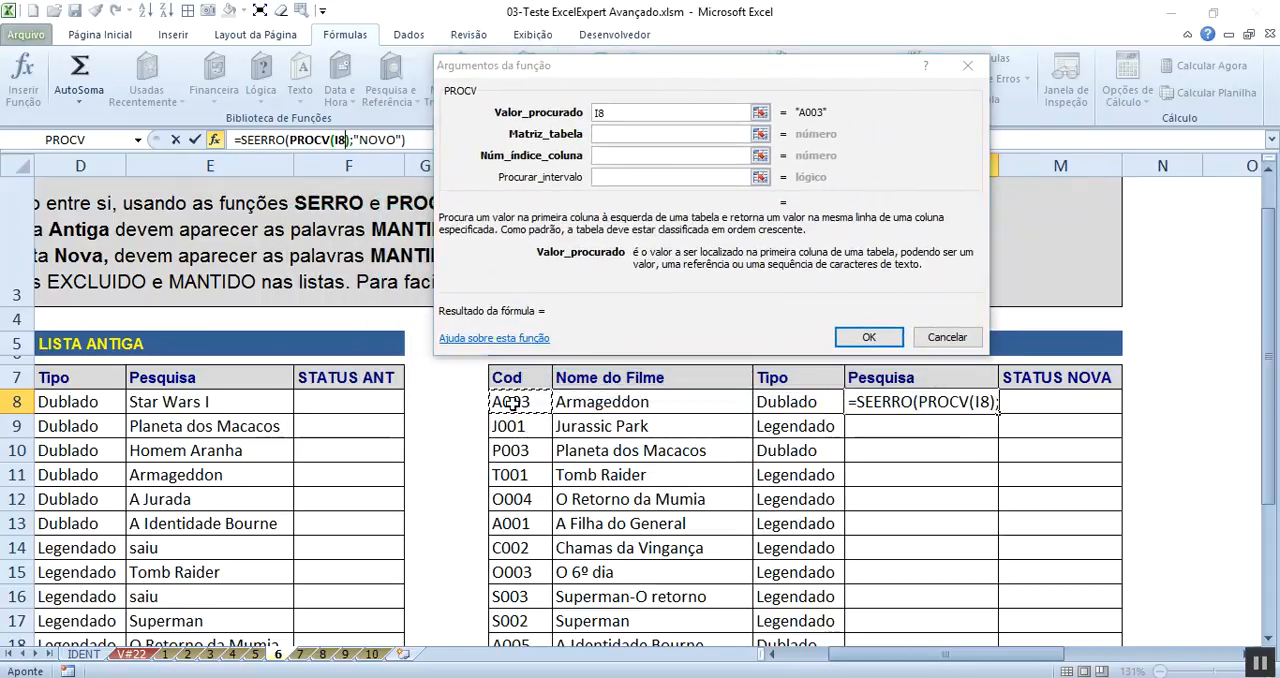
- Complete PROCV with the named table ANTIGA, column index 2 and Procurar_intervalo 0, and confirm the formula
{"action": "left_click", "coordinate": [628, 134]}
{"action": "type", "text": "ANTIGA"}
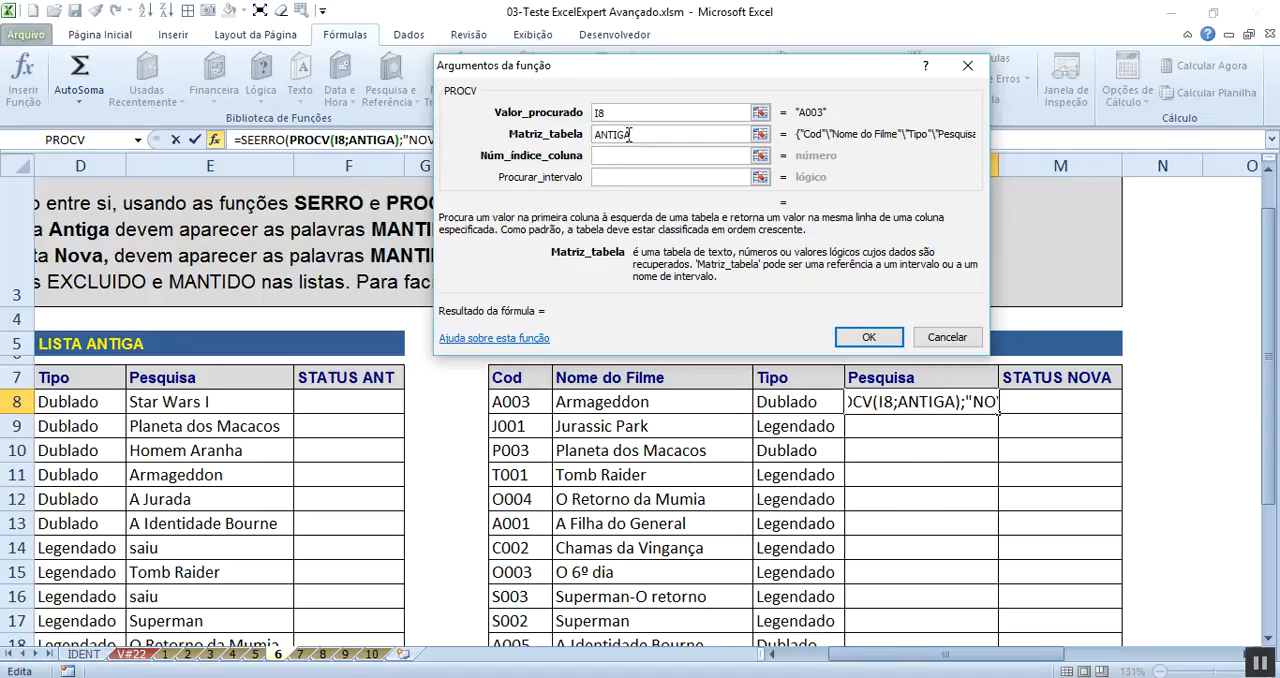
{"action": "key", "text": "Tab"}
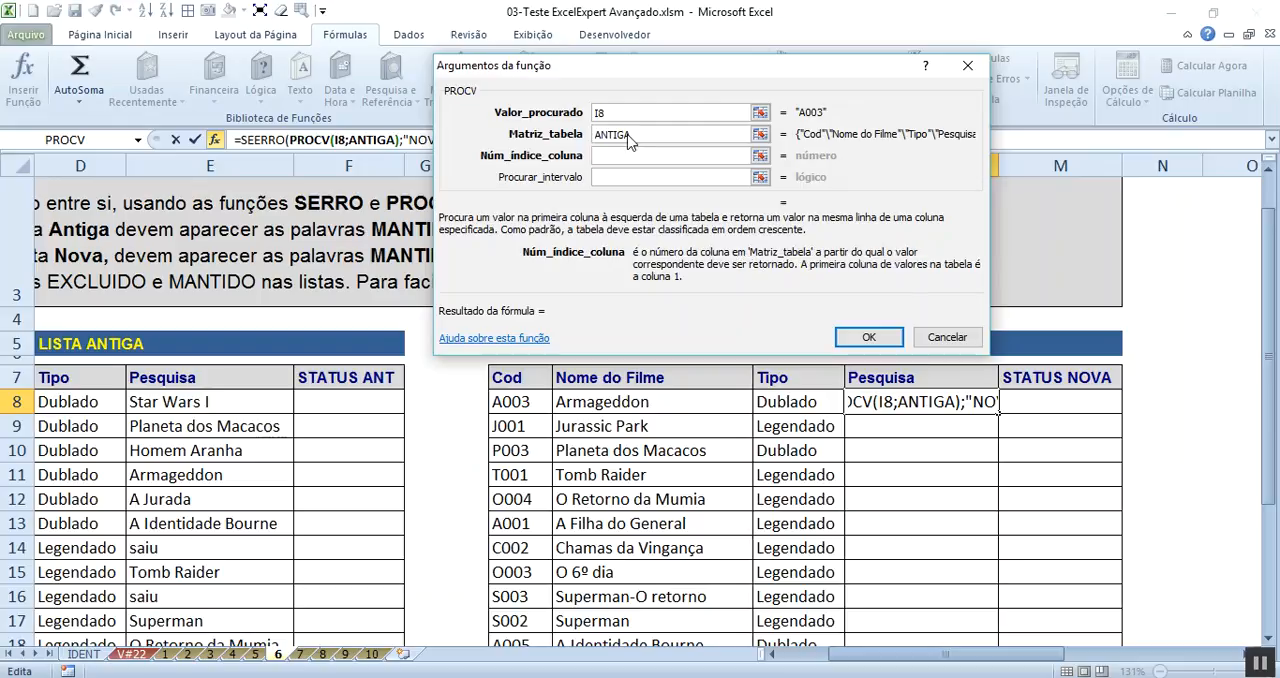
{"action": "type", "text": "2"}
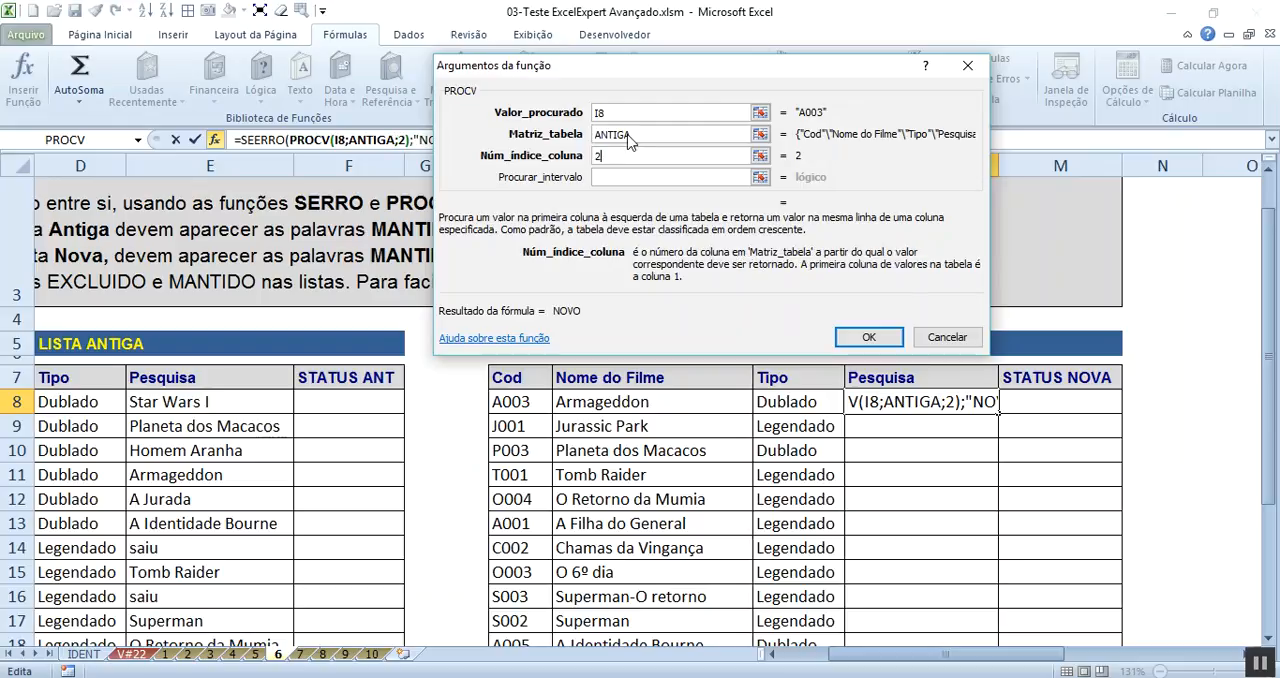
{"action": "left_click", "coordinate": [630, 177]}
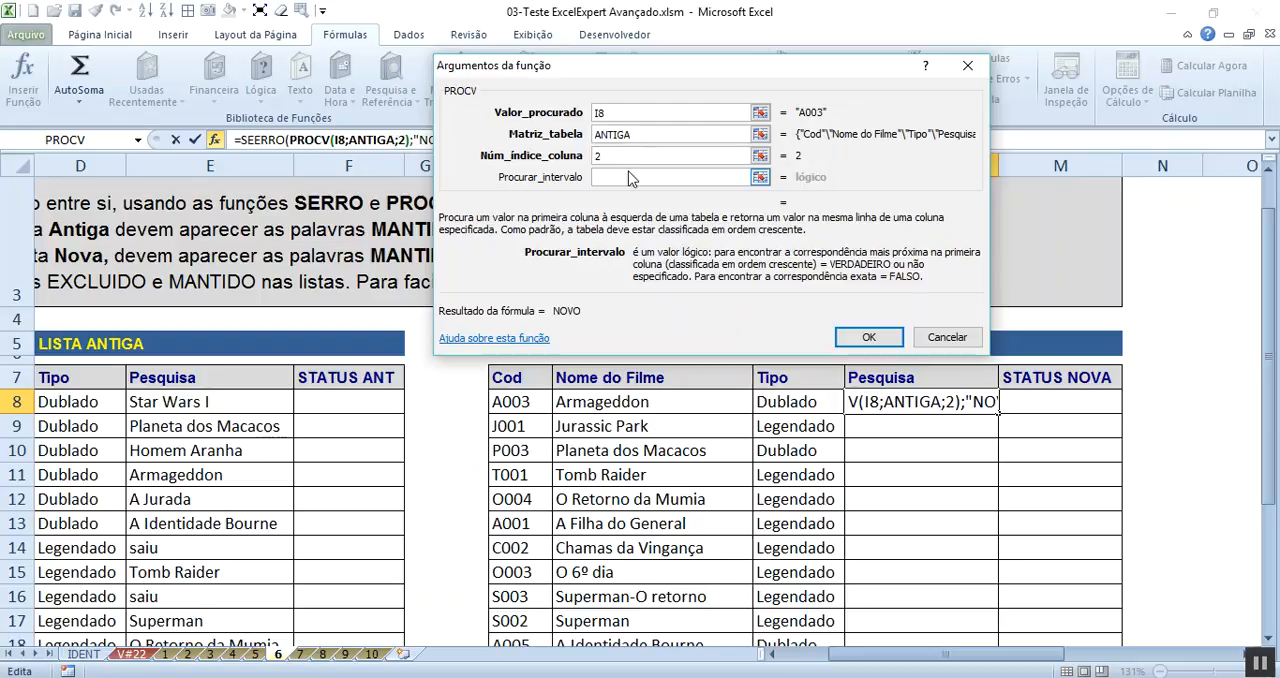
{"action": "type", "text": "0"}
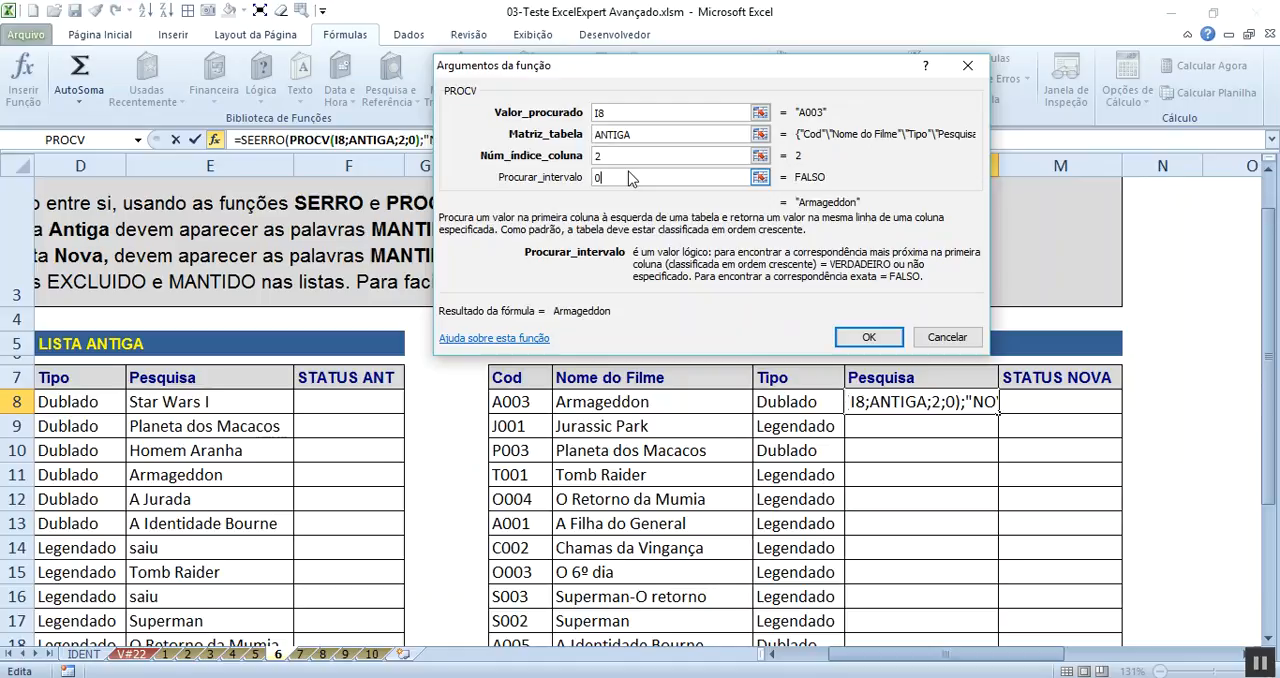
{"action": "left_click", "coordinate": [870, 340]}
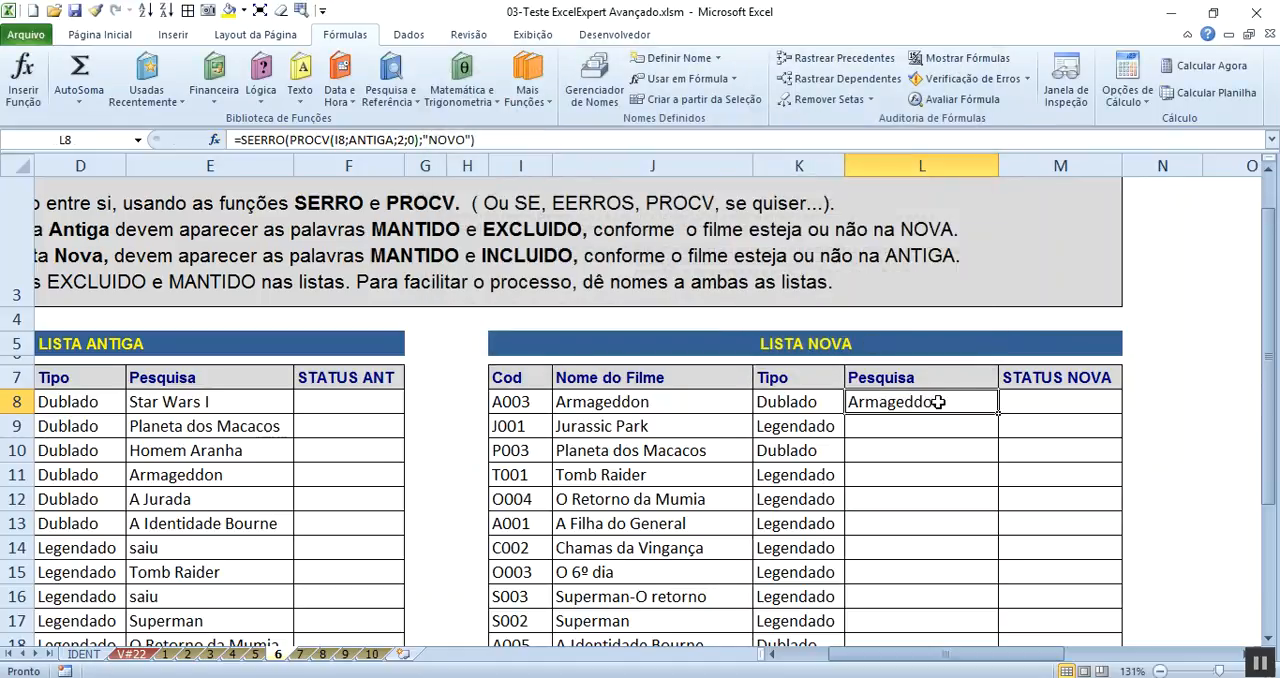
- Compare L8 with the film name in its row and fill the L8 formula down LISTA NOVA's Pesquisa column
{"action": "left_click", "coordinate": [723, 401]}
{"action": "left_click", "coordinate": [948, 401]}
{"action": "left_click", "coordinate": [712, 404]}
{"action": "left_click", "coordinate": [922, 402]}
{"action": "double_click", "coordinate": [997, 410]}
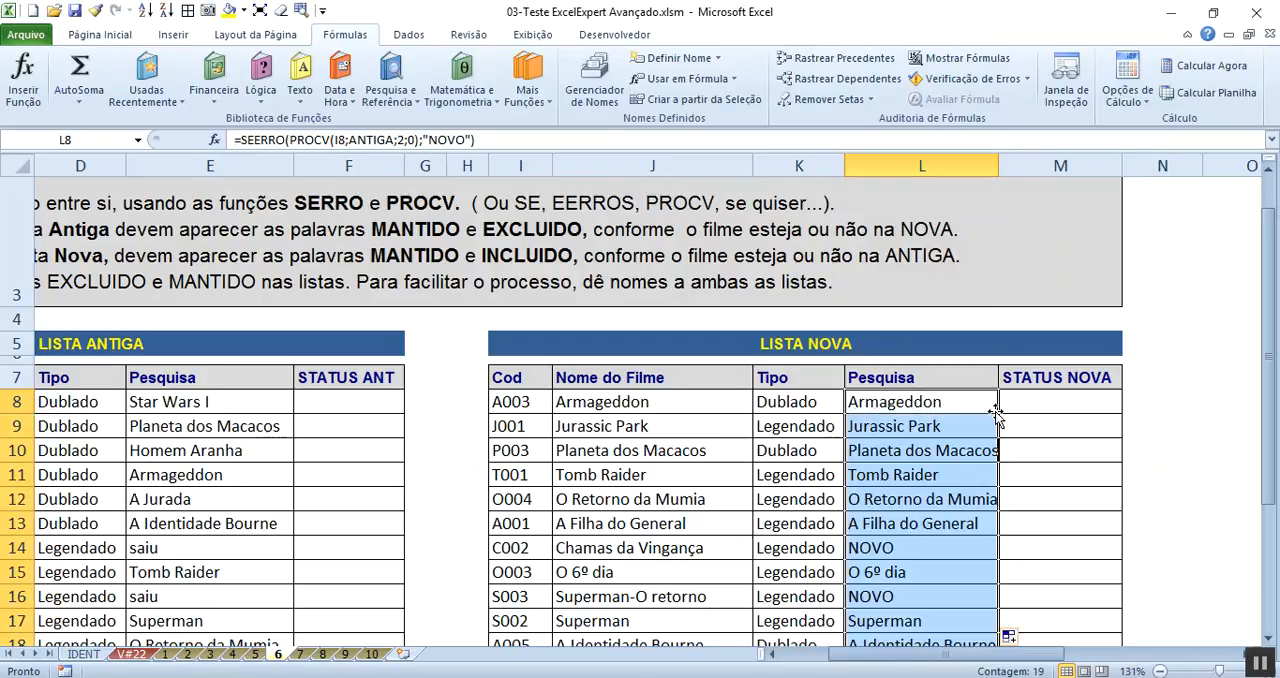
- Check the codes and film names of the LISTA NOVA rows marked NOVO, rows 14 and 16
{"action": "left_click", "coordinate": [927, 546]}
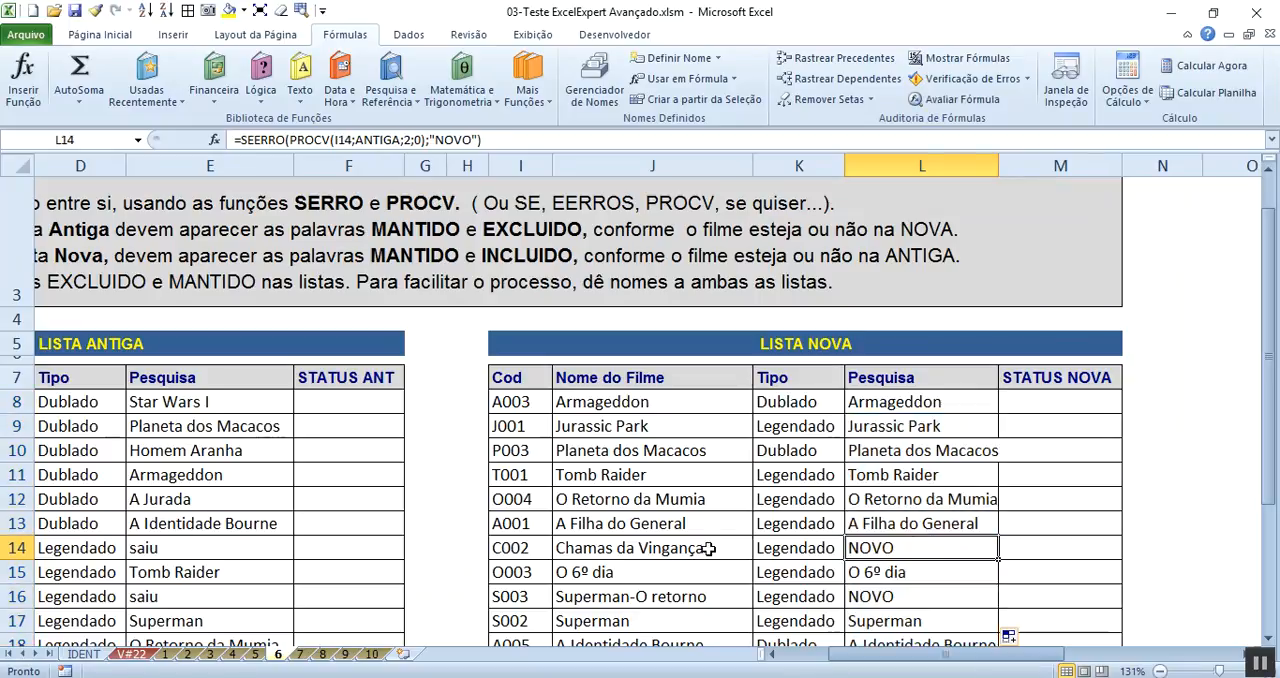
{"action": "left_click", "coordinate": [655, 549]}
{"action": "left_click_drag", "start_coordinate": [492, 545], "coordinate": [648, 548]}
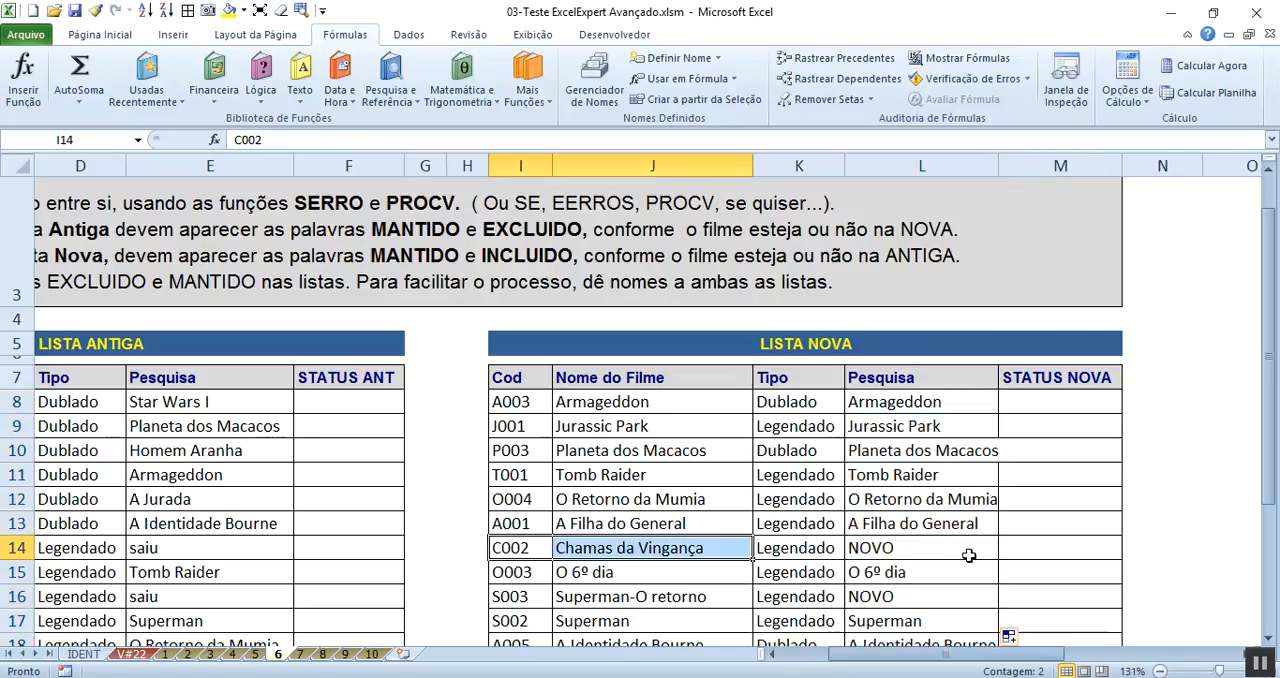
{"action": "left_click", "coordinate": [961, 543]}
{"action": "left_click", "coordinate": [862, 597]}
{"action": "left_click", "coordinate": [525, 598]}
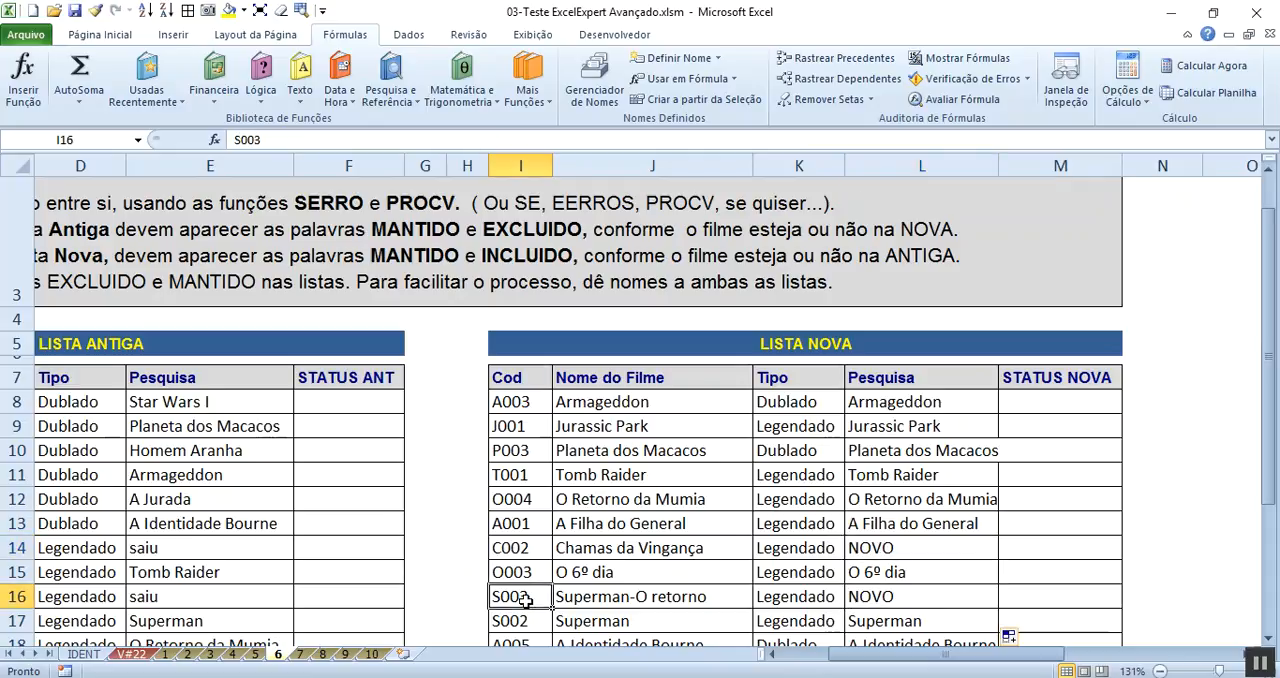
{"action": "left_click", "coordinate": [856, 594]}
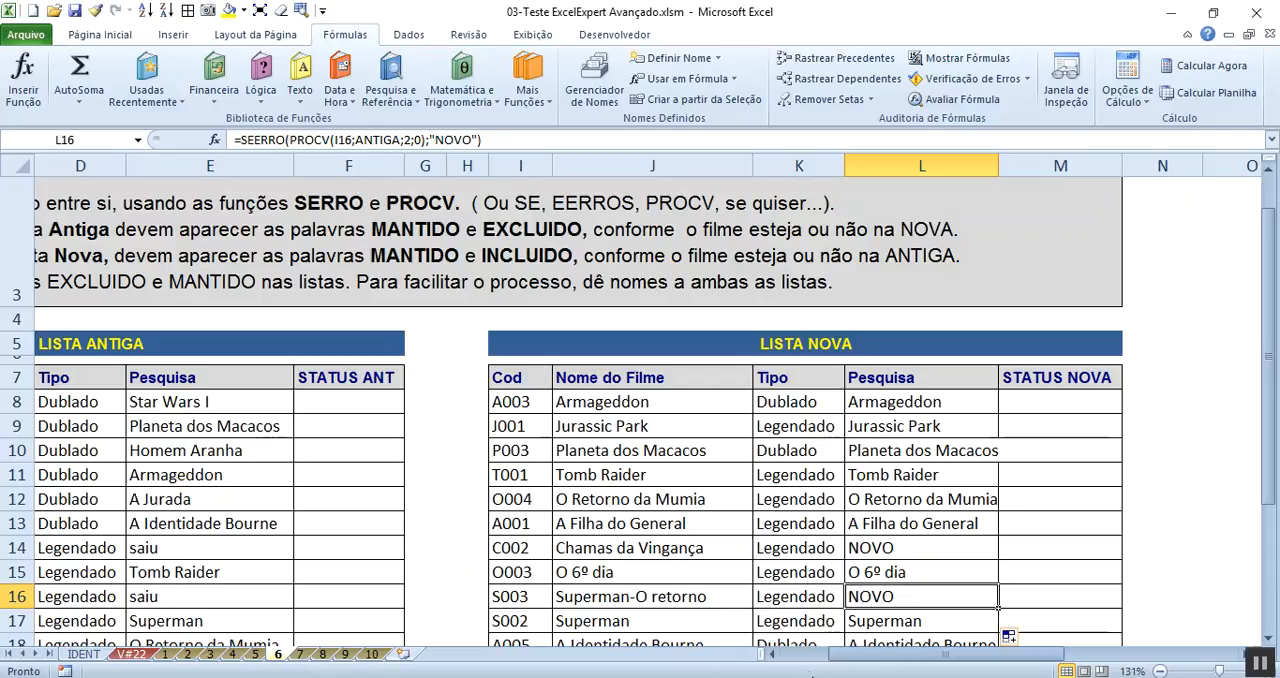
- Start an SE function in cell F8 of the STATUS ANT column with the logical test C8=E8
{"action": "left_click", "coordinate": [810, 658]}
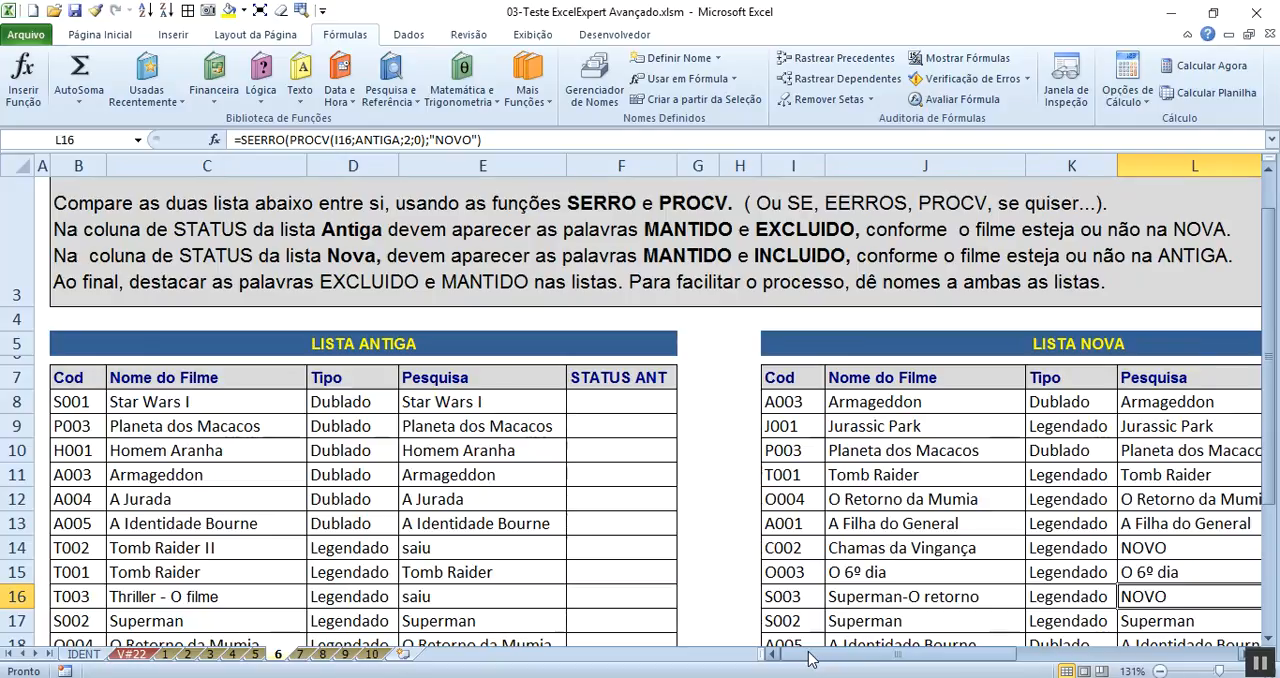
{"action": "left_click", "coordinate": [626, 404]}
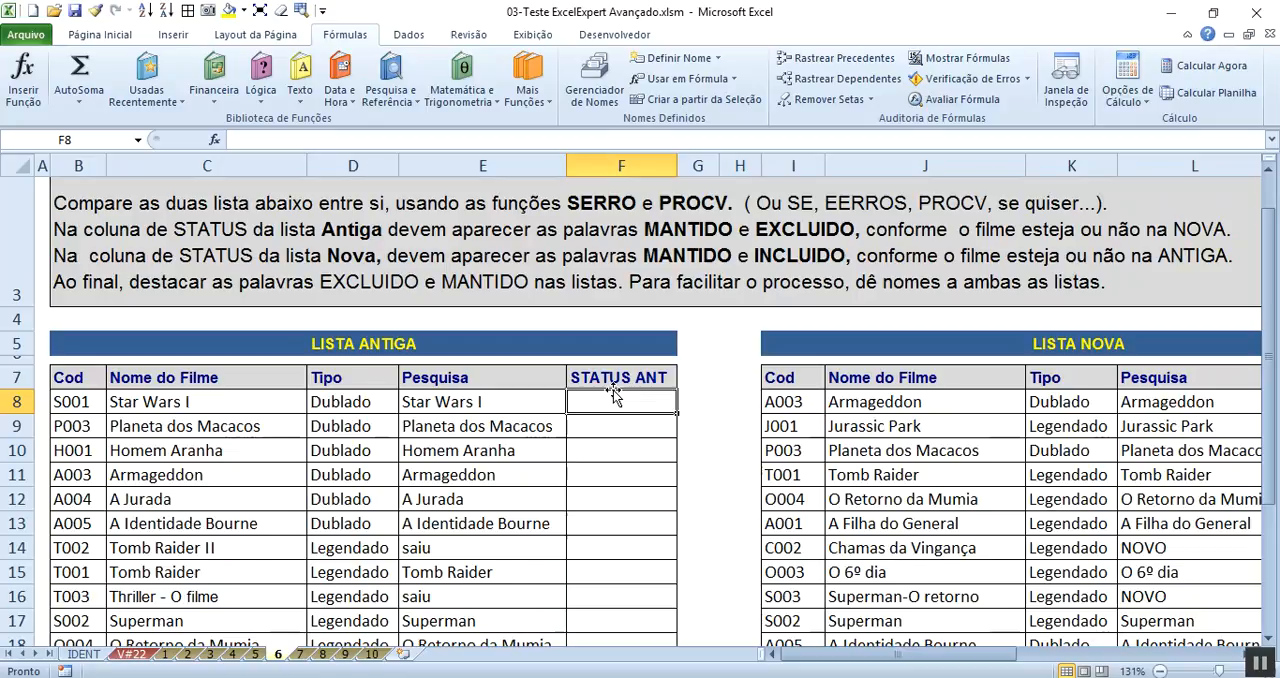
{"action": "left_click", "coordinate": [266, 94]}
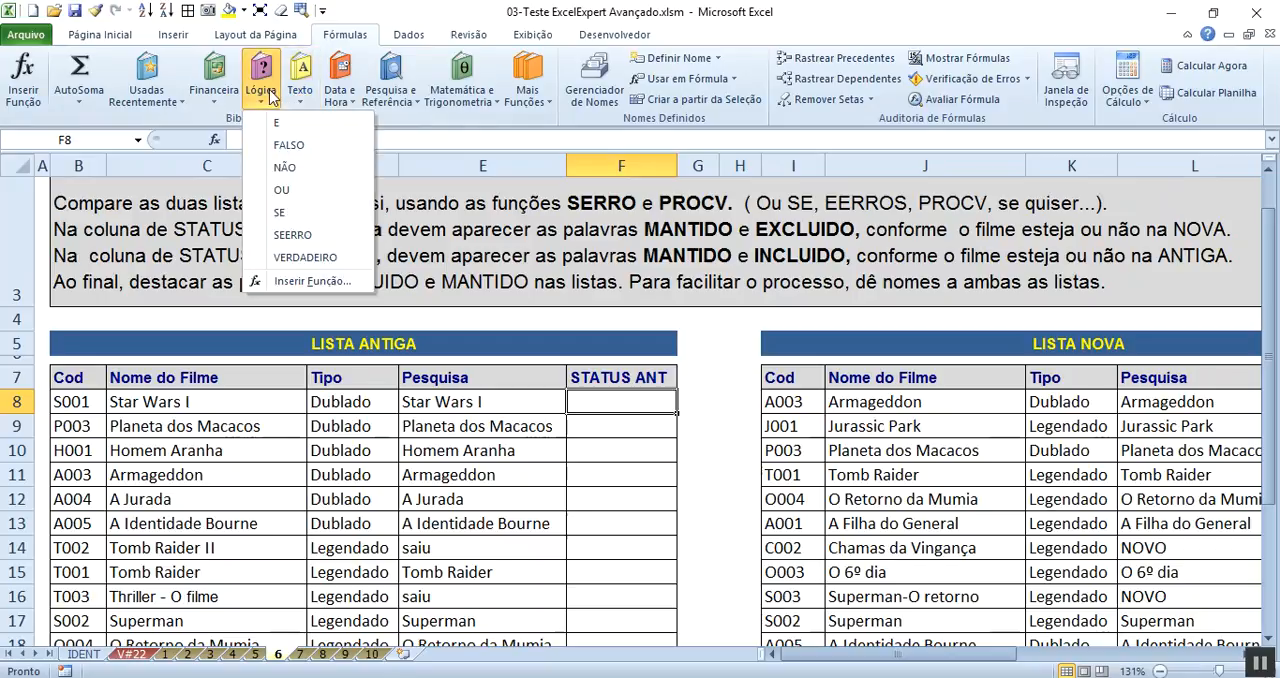
{"action": "left_click", "coordinate": [280, 215]}
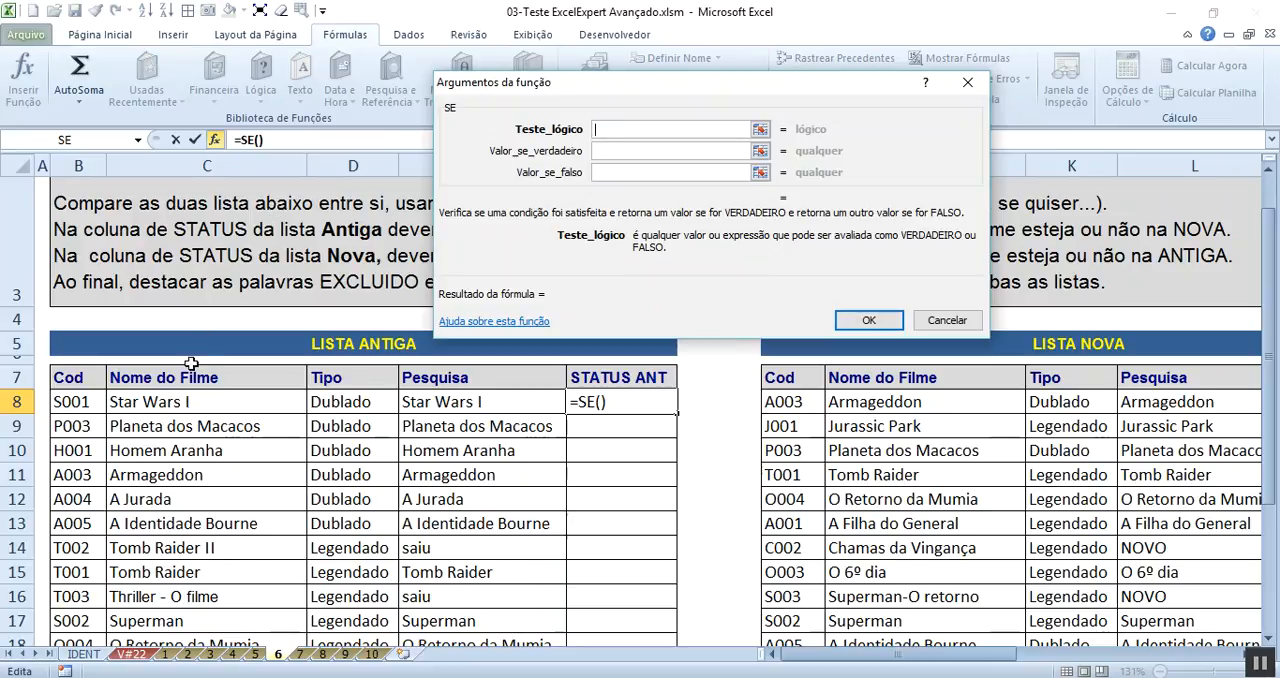
{"action": "left_click", "coordinate": [201, 404]}
{"action": "type", "text": "="}
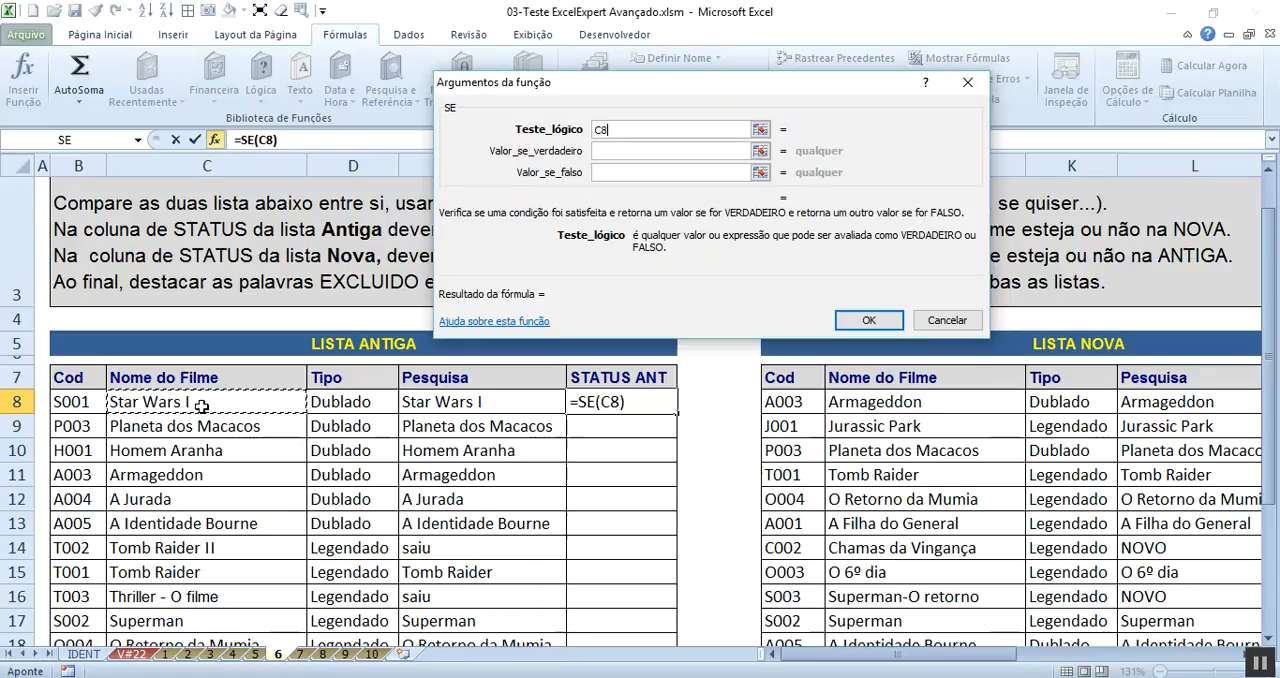
{"action": "left_click", "coordinate": [432, 404]}
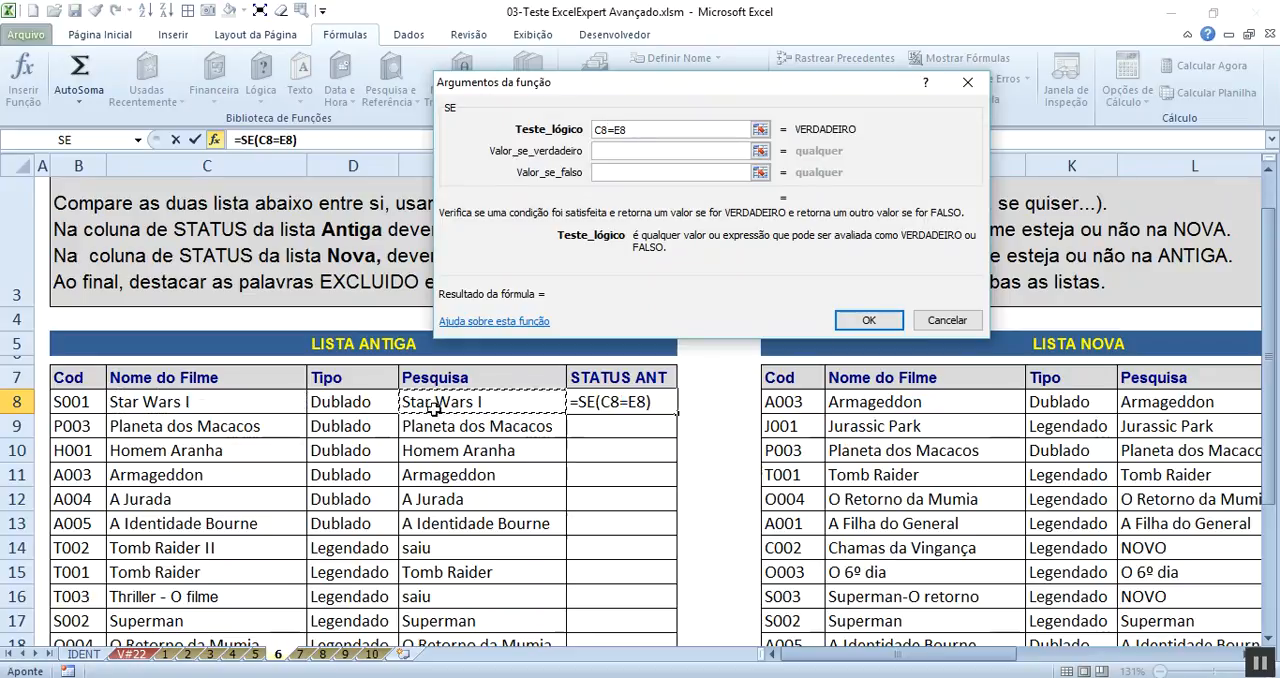
- Complete SE with MANTIDO if true and EXCLUIDO if false, and fill the formula down the STATUS ANT column
{"action": "left_click", "coordinate": [634, 155]}
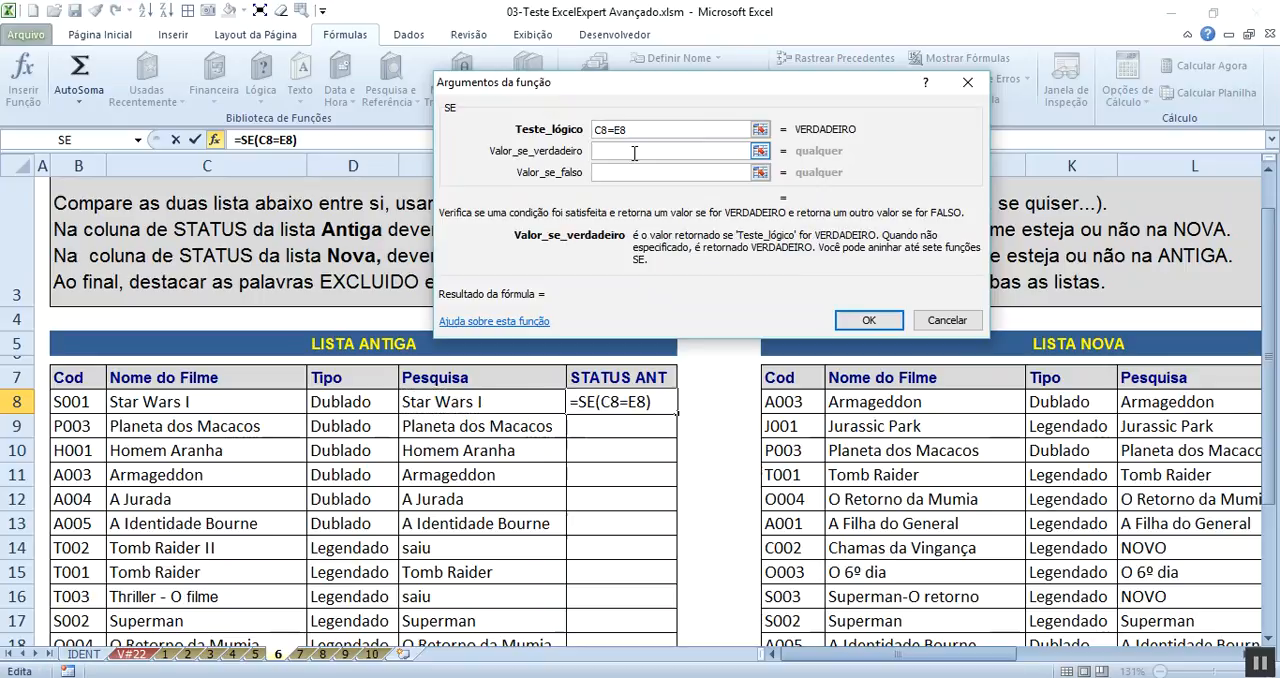
{"action": "type", "text": "MANTIDO"}
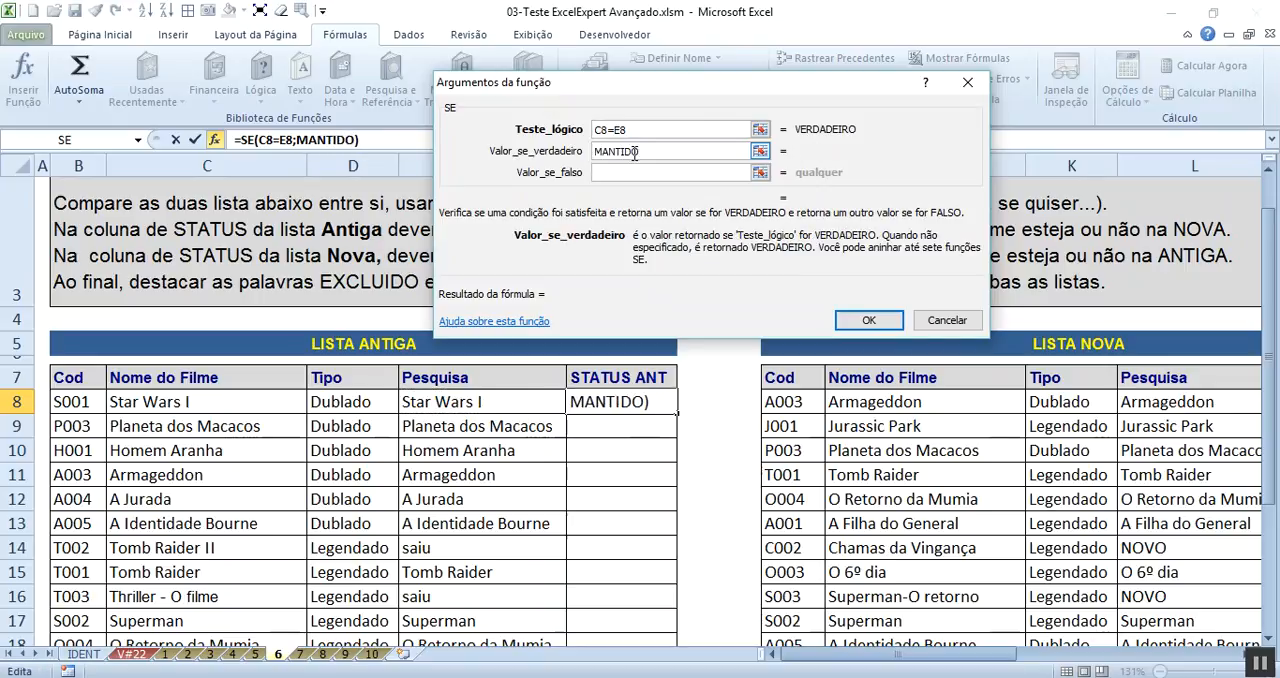
{"action": "left_click", "coordinate": [631, 171]}
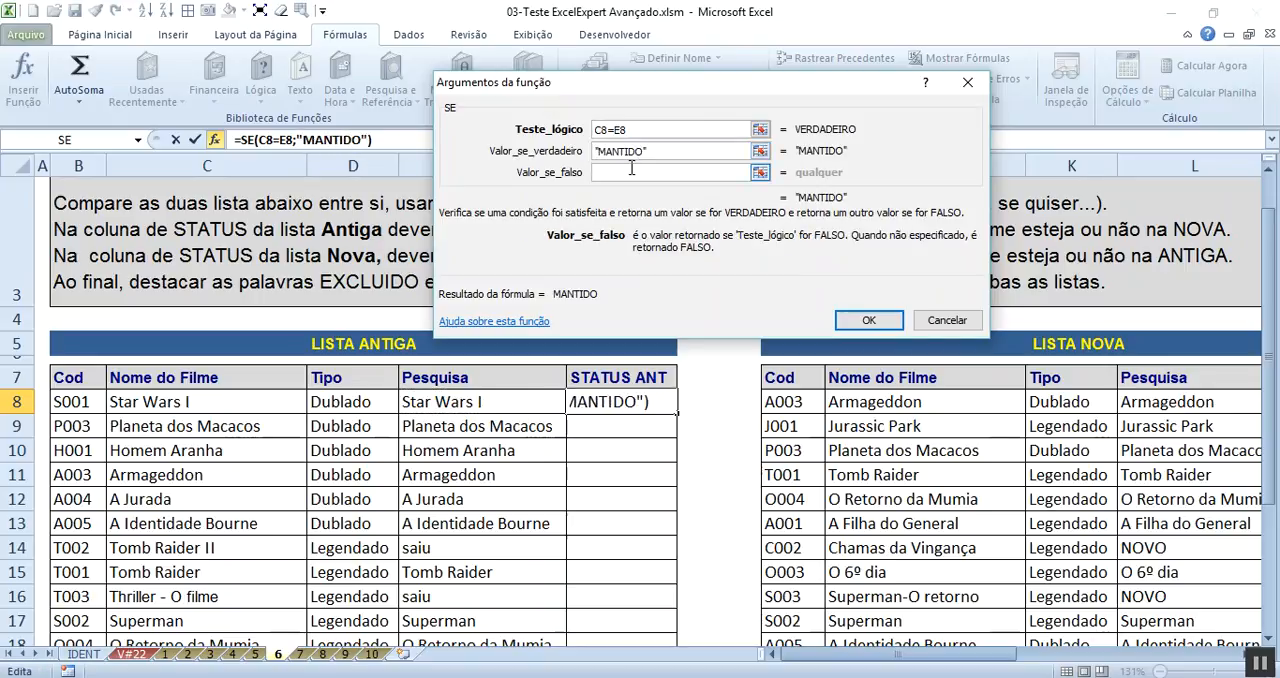
{"action": "type", "text": "EXCL"}
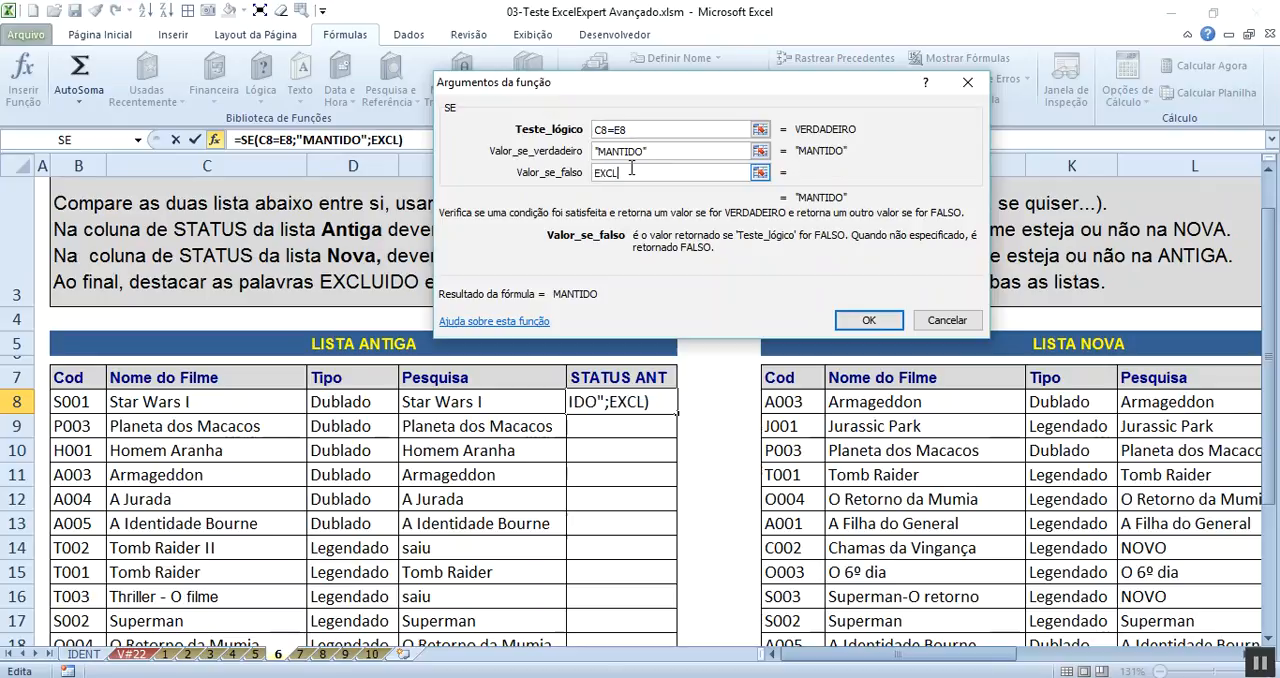
{"action": "type", "text": "UIDO"}
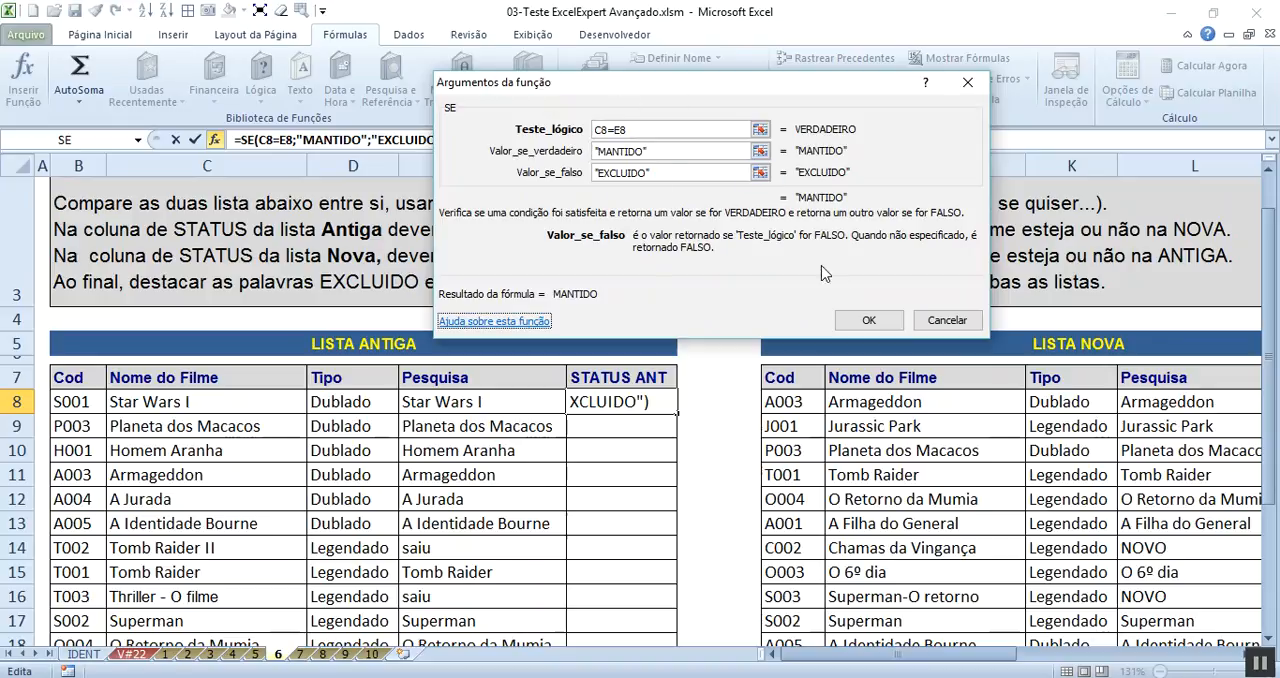
{"action": "left_click", "coordinate": [866, 320]}
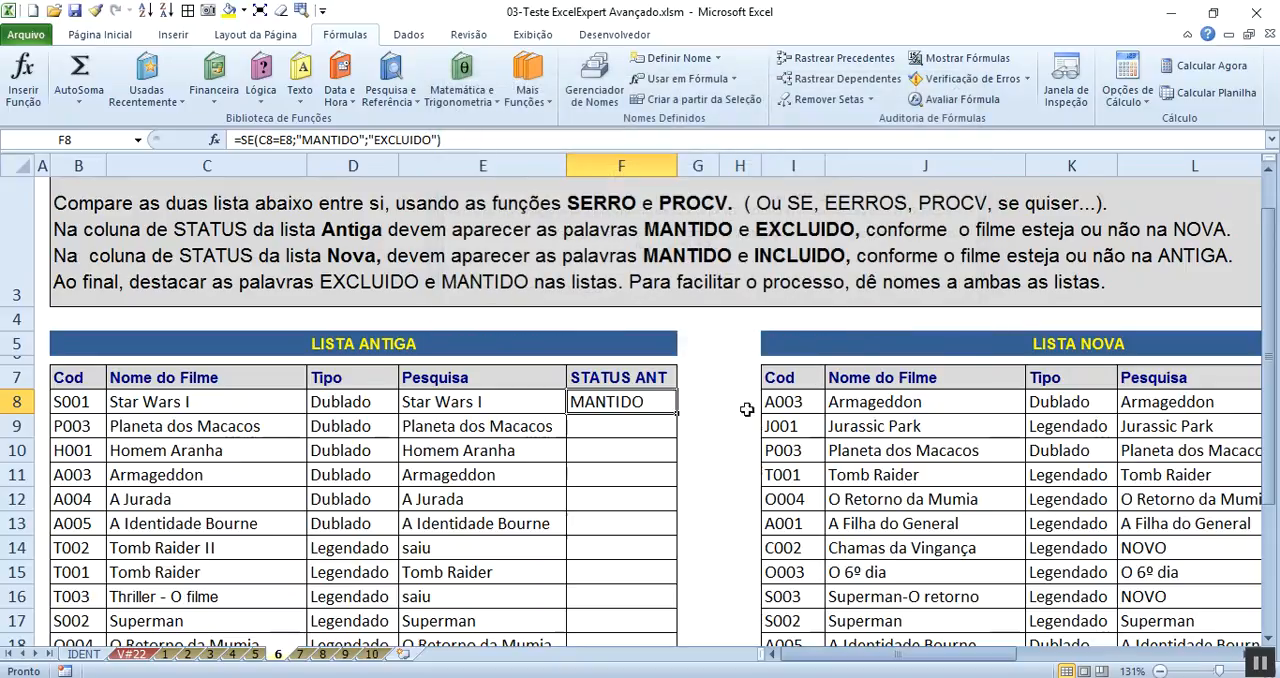
{"action": "double_click", "coordinate": [677, 412]}
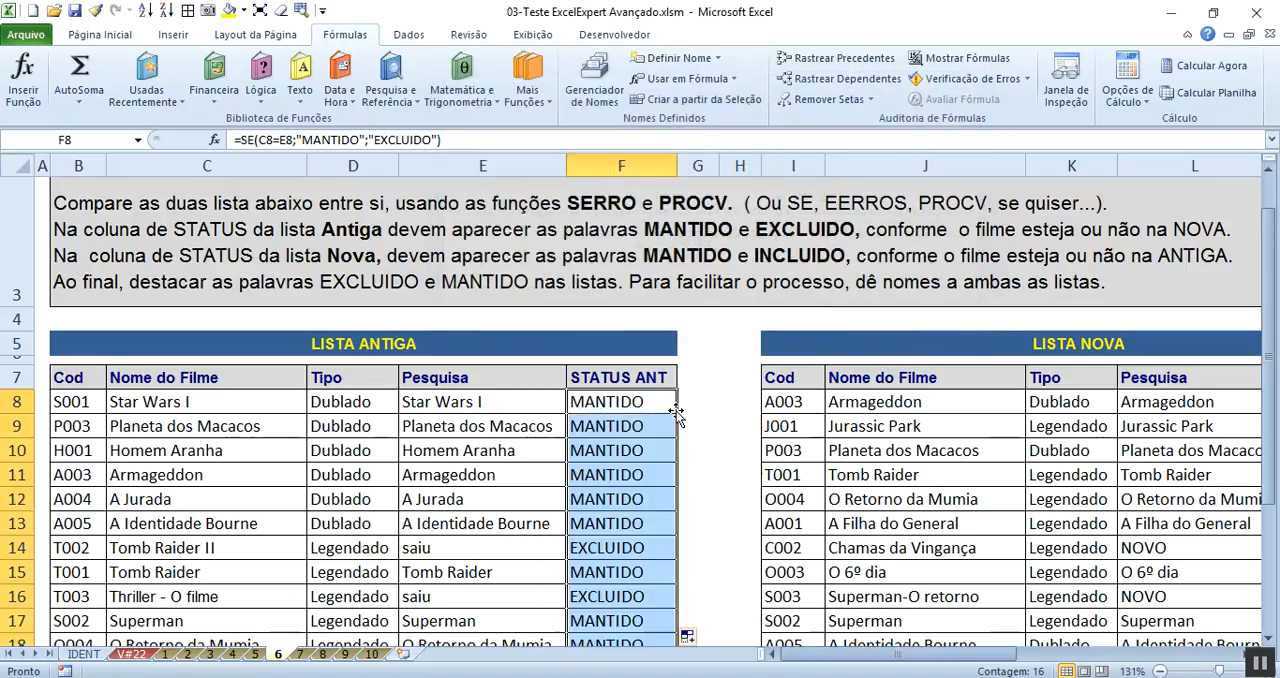
{"action": "left_click", "coordinate": [615, 556]}
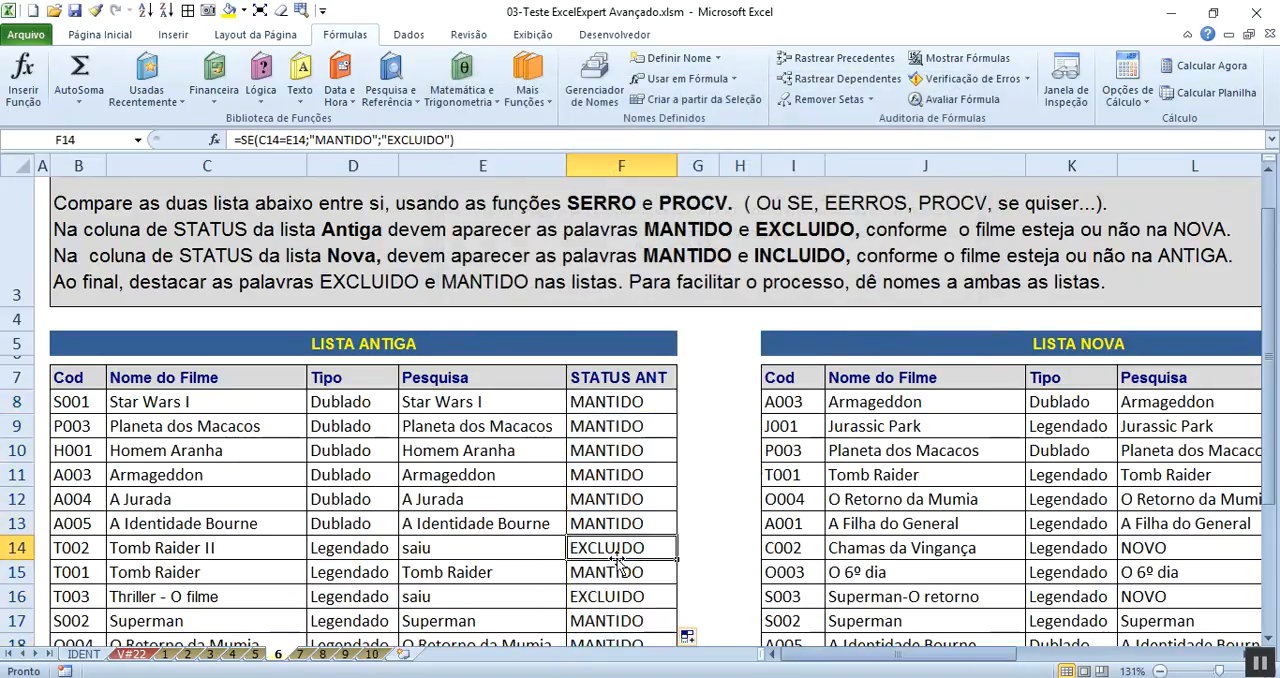
- Start an SE function in cell M8 of the STATUS NOVA column with the logical test L8="NOVO"
{"action": "left_click_drag", "start_coordinate": [1003, 660], "coordinate": [1083, 670]}
{"action": "left_click", "coordinate": [821, 408]}
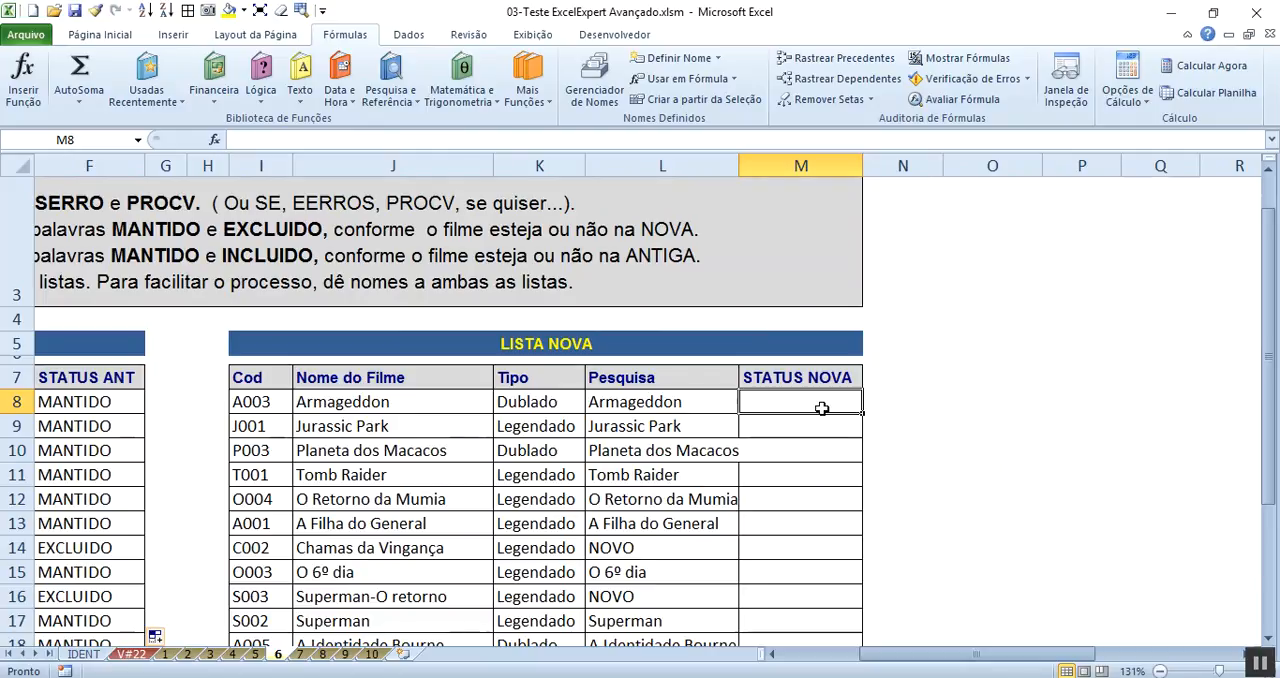
{"action": "left_click", "coordinate": [271, 86]}
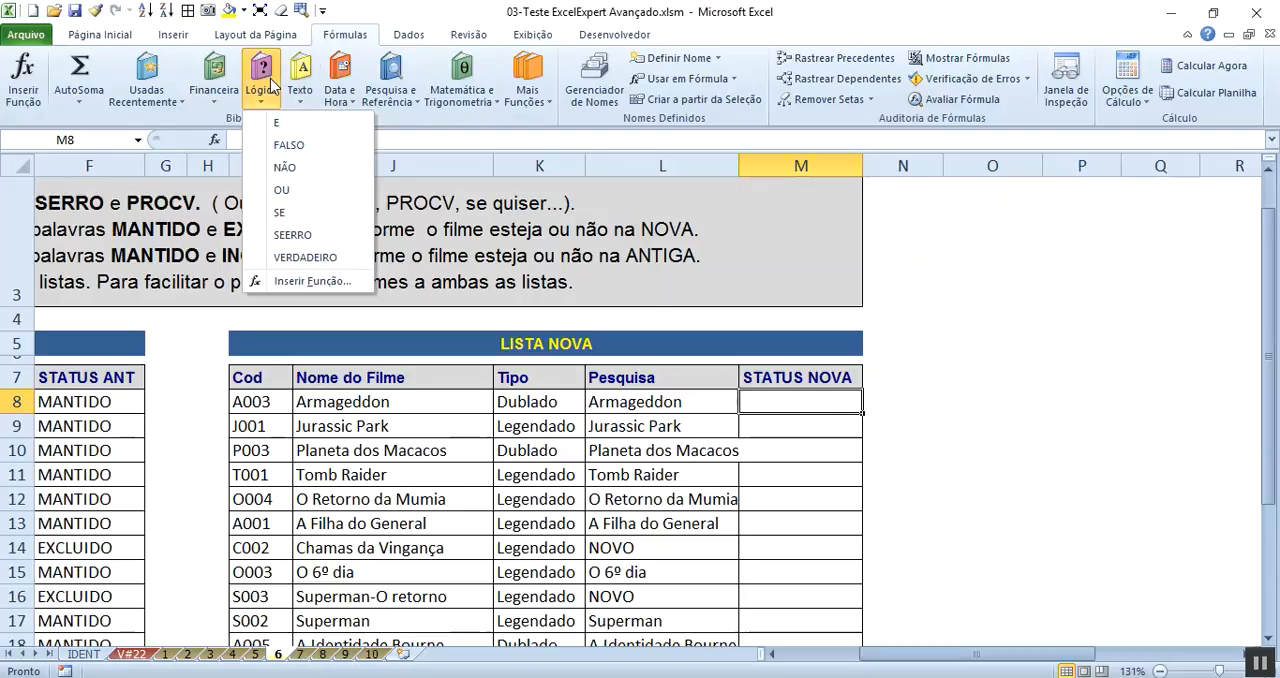
{"action": "left_click", "coordinate": [298, 213]}
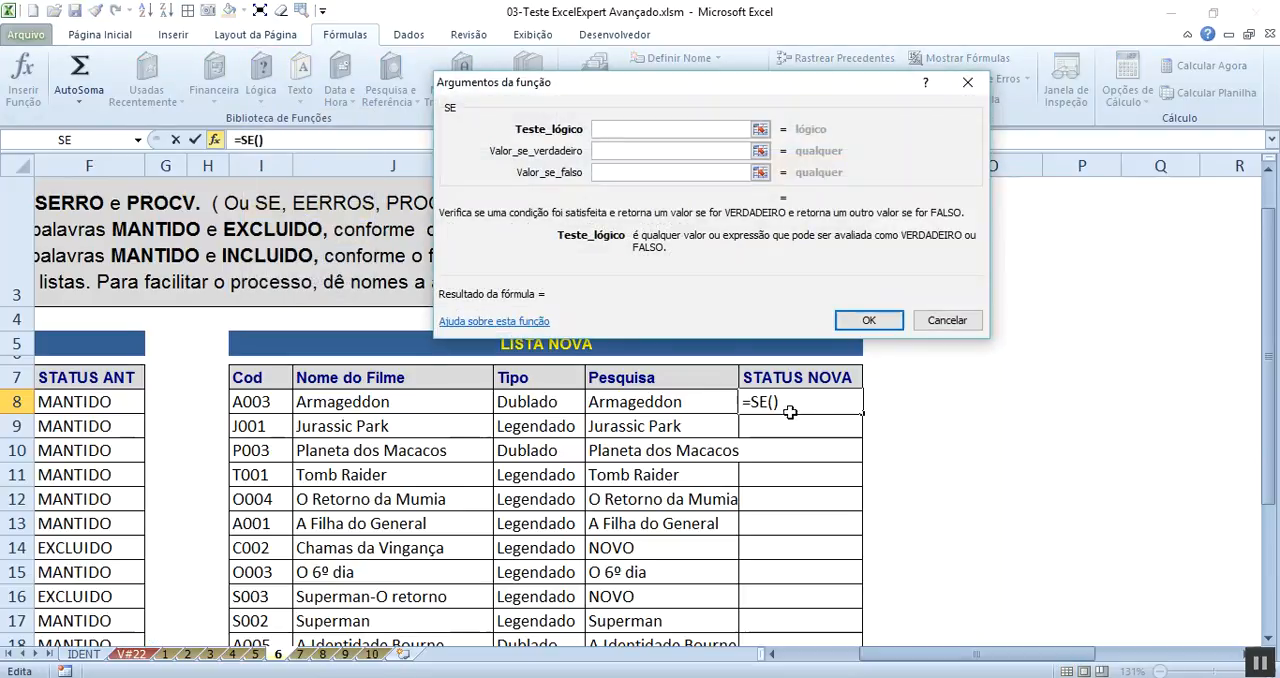
{"action": "left_click", "coordinate": [680, 401]}
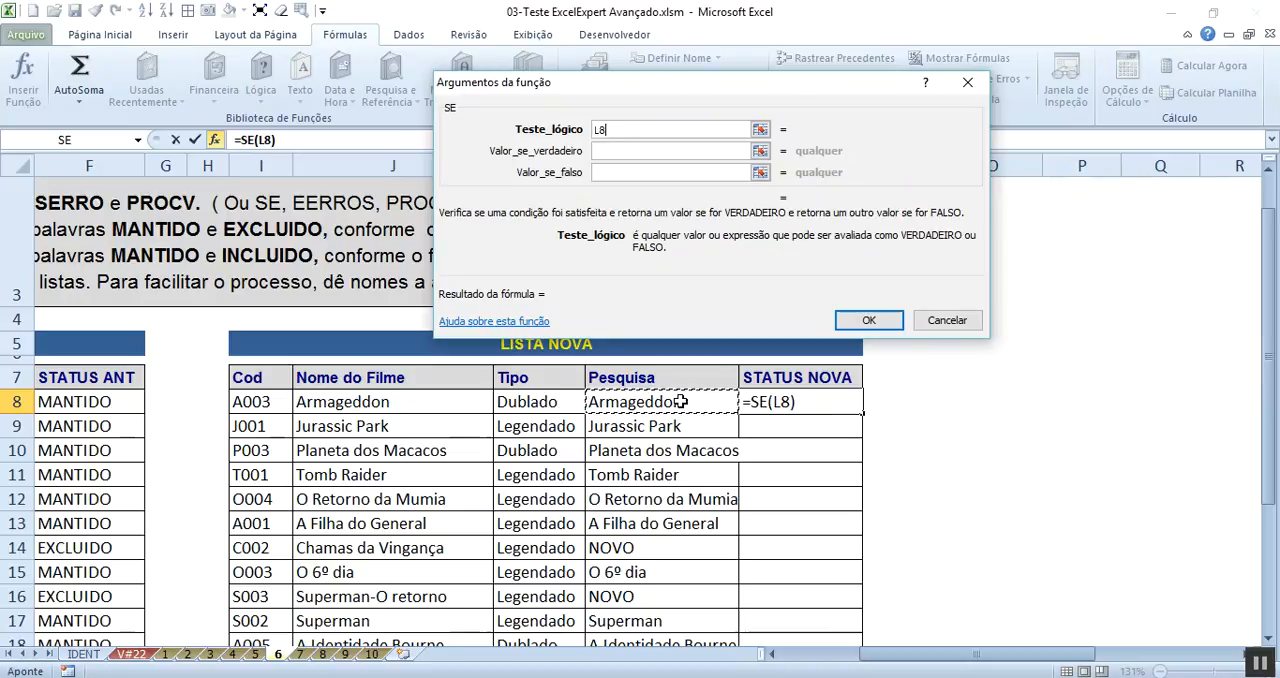
{"action": "type", "text": "="}
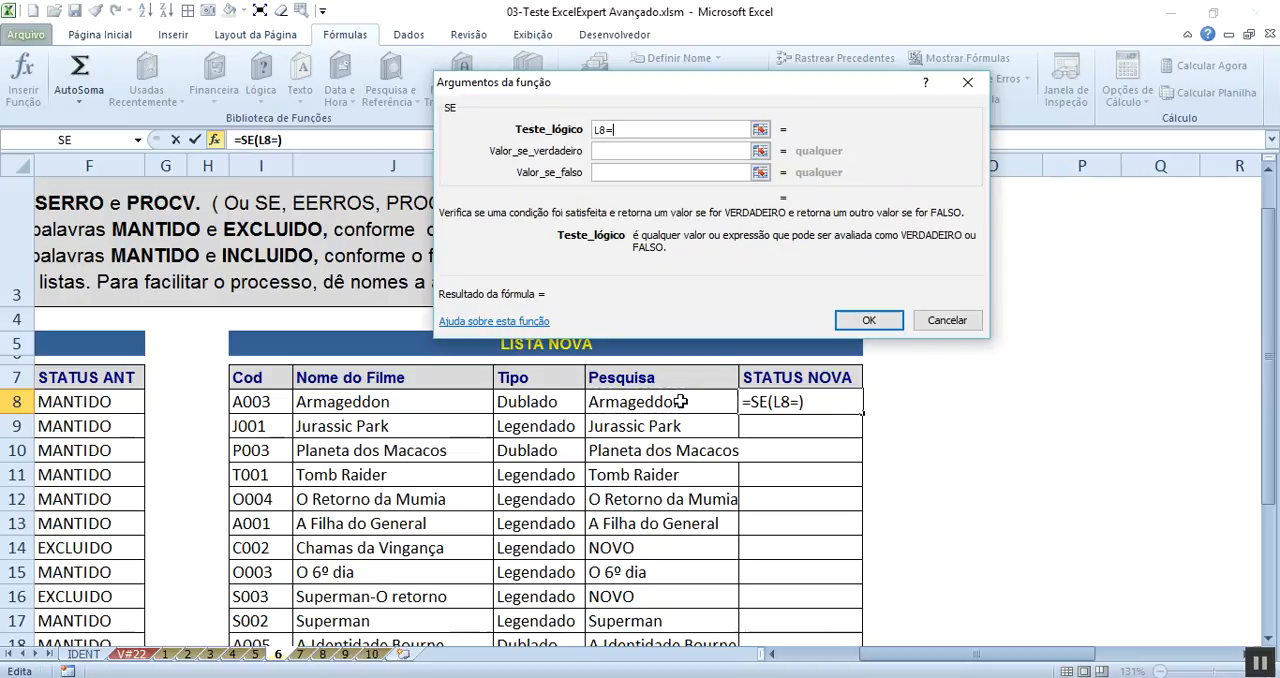
{"action": "type", "text": "\"NOVO"}
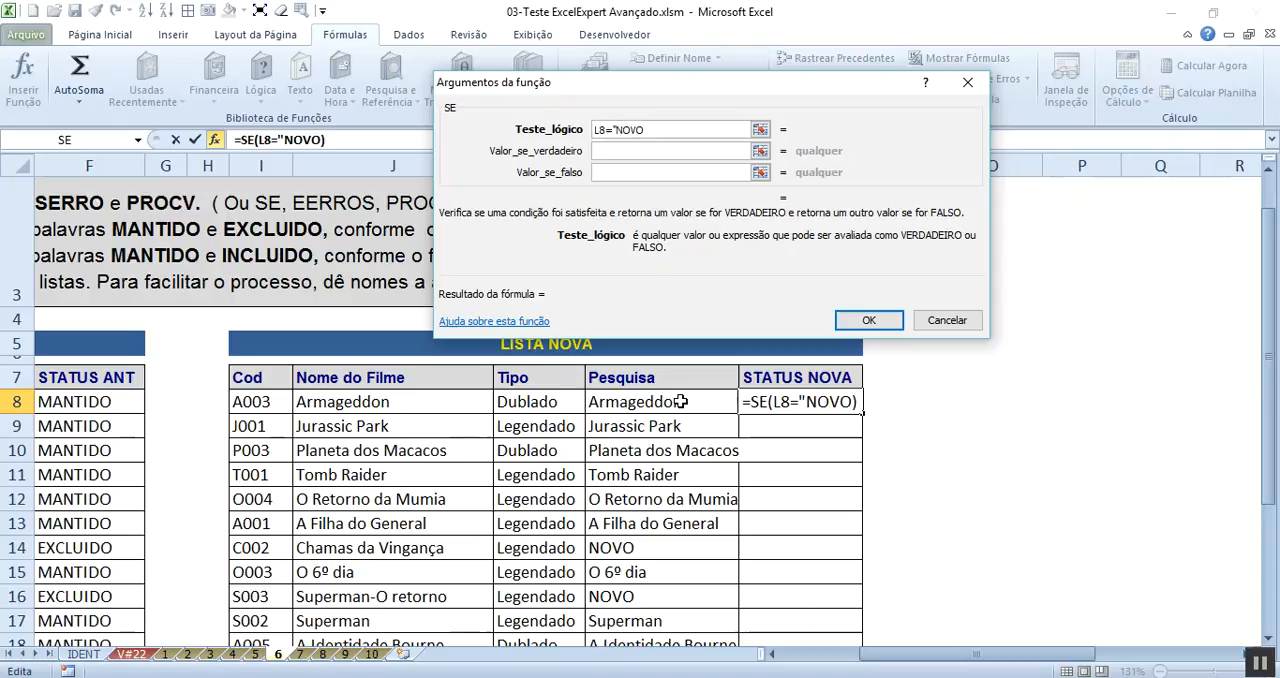
{"action": "type", "text": "\""}
{"action": "key", "text": "Tab"}
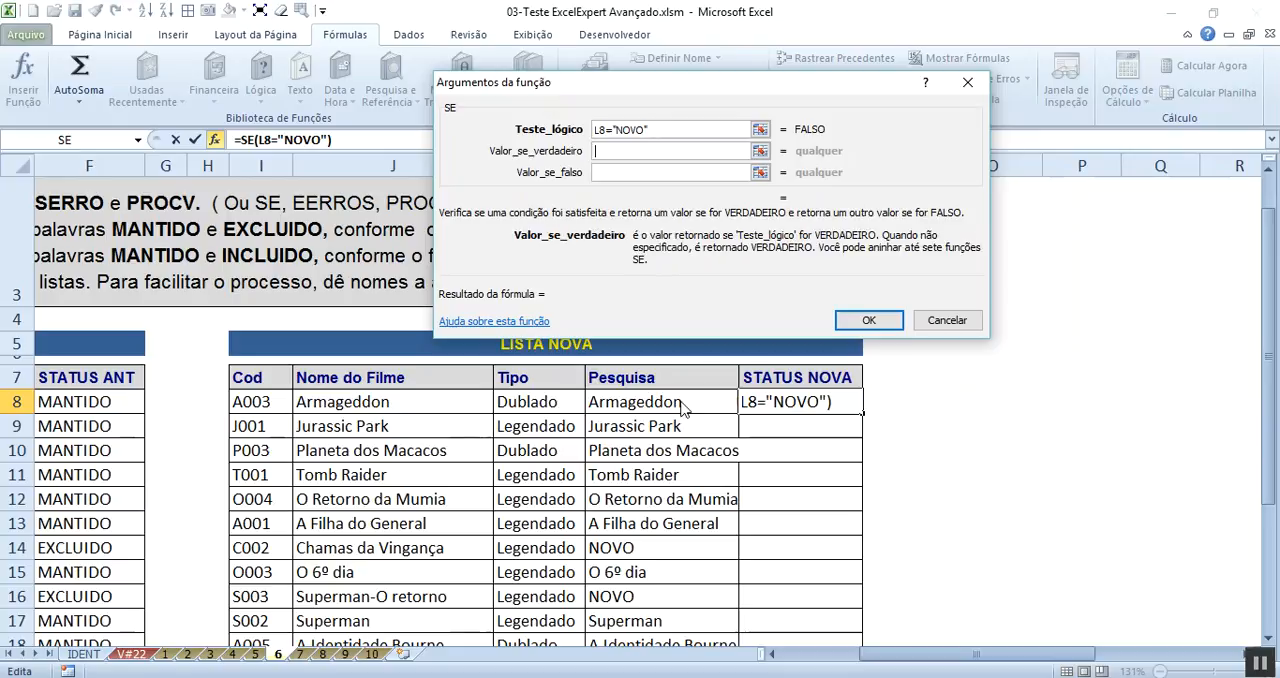
- Complete the M8 SE function with INCLUIDO if true and MANTIDO if false
{"action": "type", "text": "INCLUIDO"}
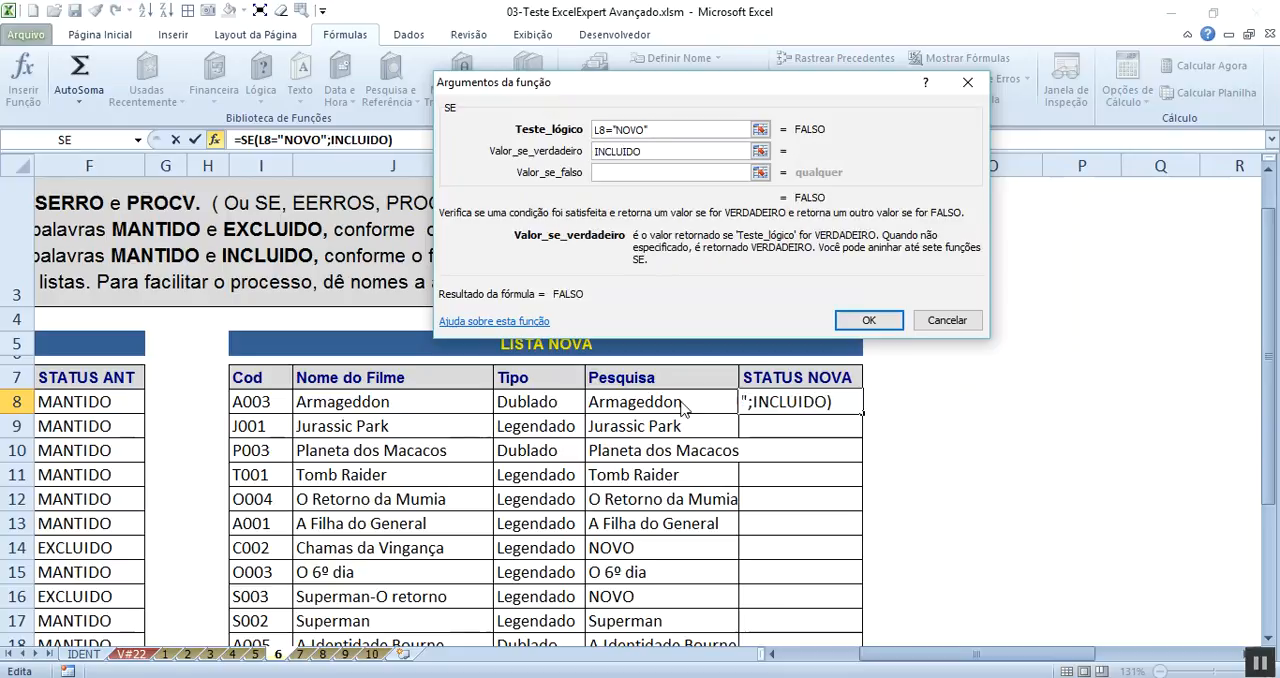
{"action": "key", "text": "Tab"}
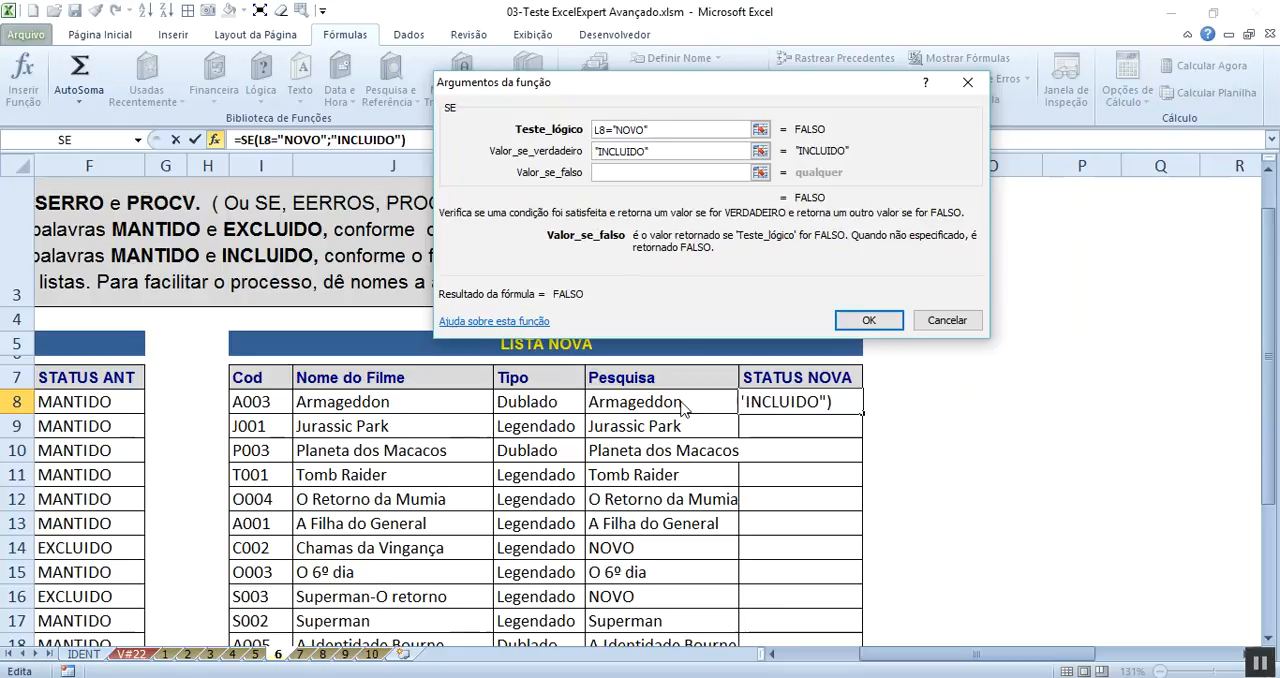
{"action": "type", "text": "MANTIDO"}
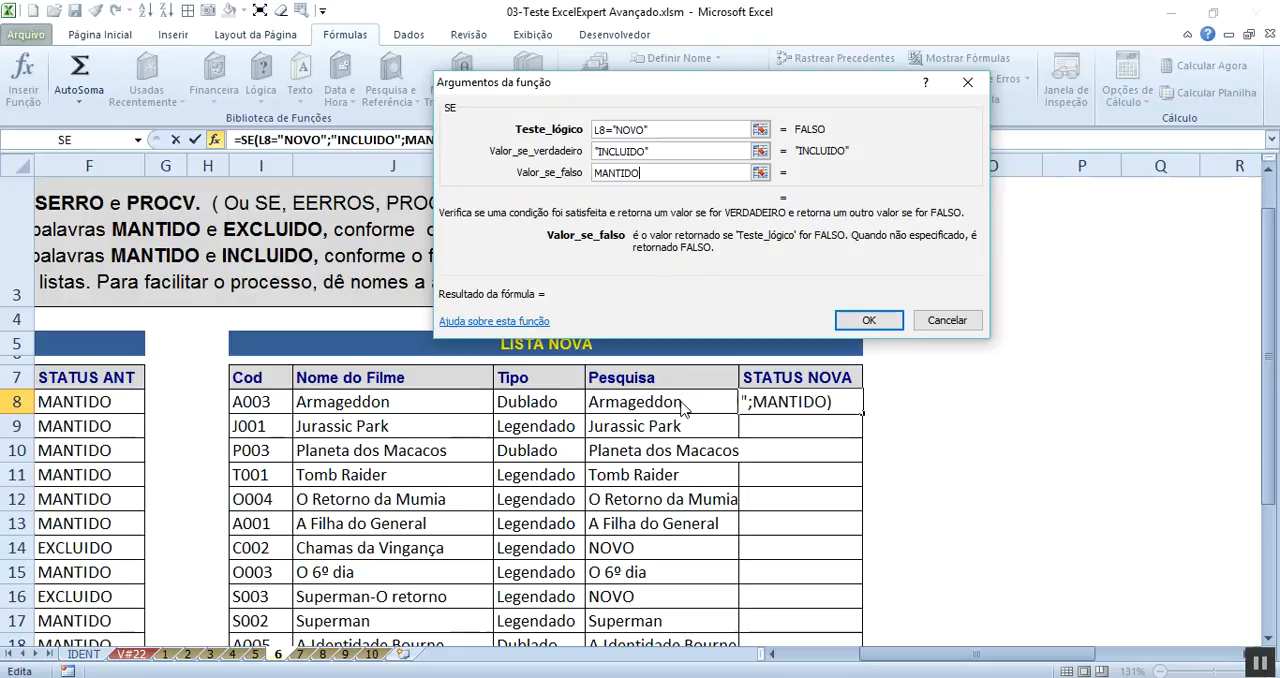
{"action": "key", "text": "Tab"}
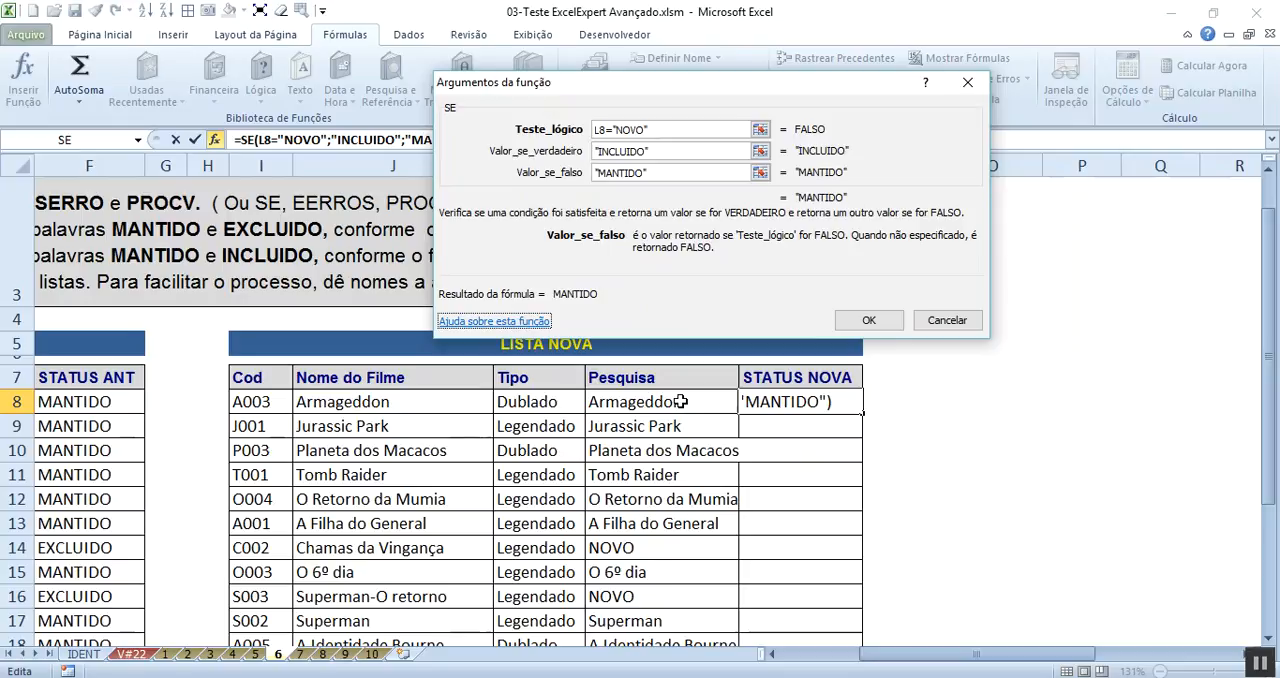
{"action": "key", "text": "Tab"}
{"action": "key", "text": "Tab"}
{"action": "key", "text": "Tab"}
{"action": "key", "text": "Tab"}
{"action": "key", "text": "Tab"}
{"action": "key", "text": "Tab"}
{"action": "key", "text": "Tab"}
{"action": "key", "text": "Tab"}
{"action": "key", "text": "Tab"}
{"action": "key", "text": "Tab"}
{"action": "key", "text": "Tab"}
{"action": "key", "text": "Tab"}
{"action": "key", "text": "Tab"}
{"action": "key", "text": "Tab"}
{"action": "key", "text": "Tab"}
{"action": "key", "text": "Tab"}
{"action": "key", "text": "Tab"}
{"action": "key", "text": "Tab"}
{"action": "key", "text": "Tab"}
{"action": "key", "text": "Tab"}
{"action": "key", "text": "Tab"}
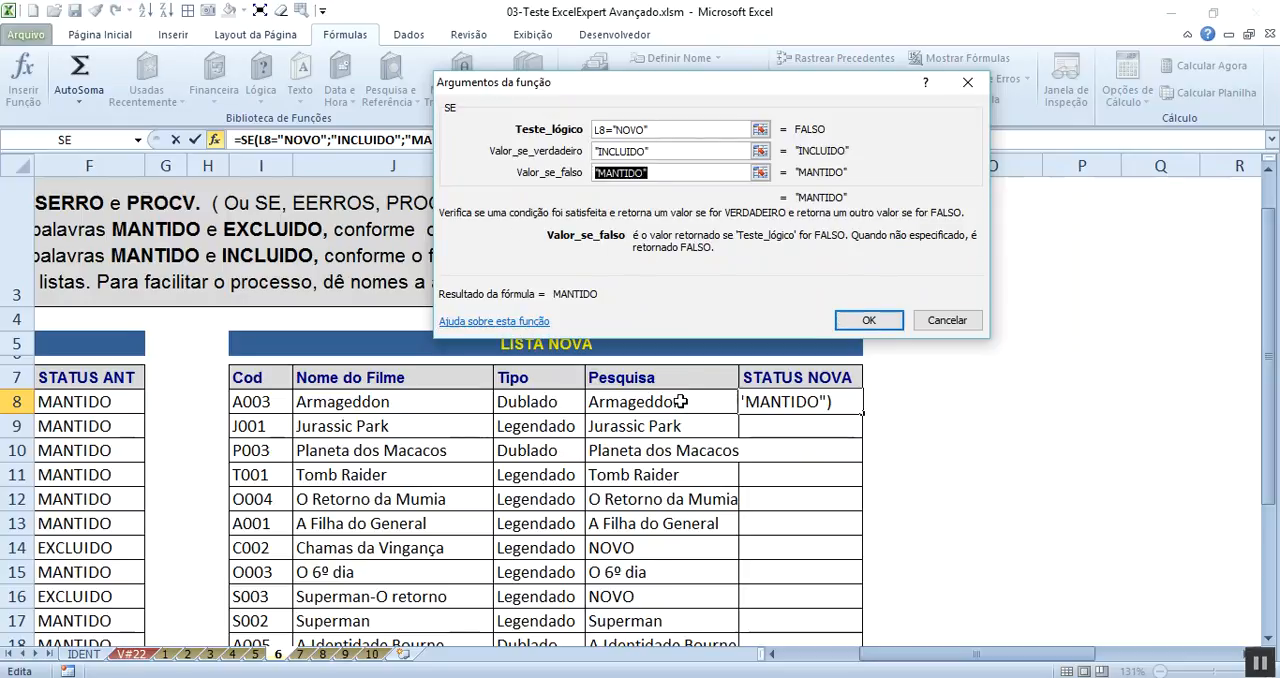
{"action": "key", "text": "Tab"}
{"action": "key", "text": "Tab"}
{"action": "key", "text": "Tab"}
{"action": "key", "text": "Tab"}
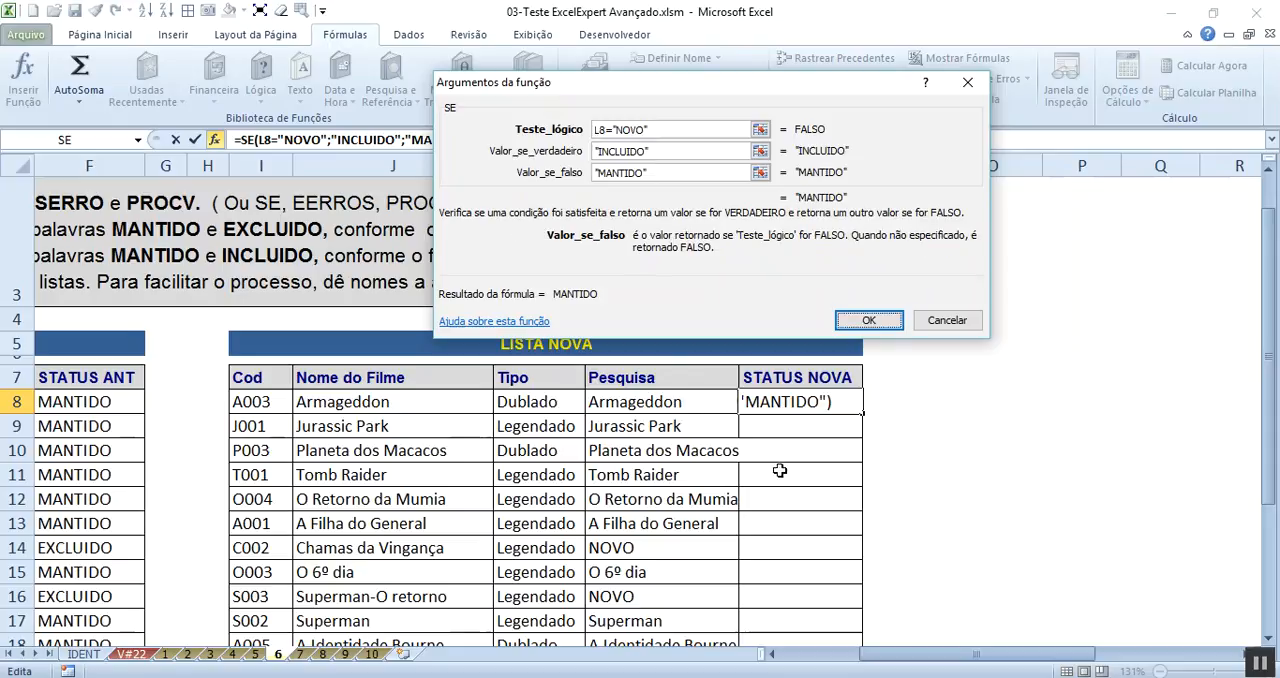
{"action": "left_click", "coordinate": [866, 321]}
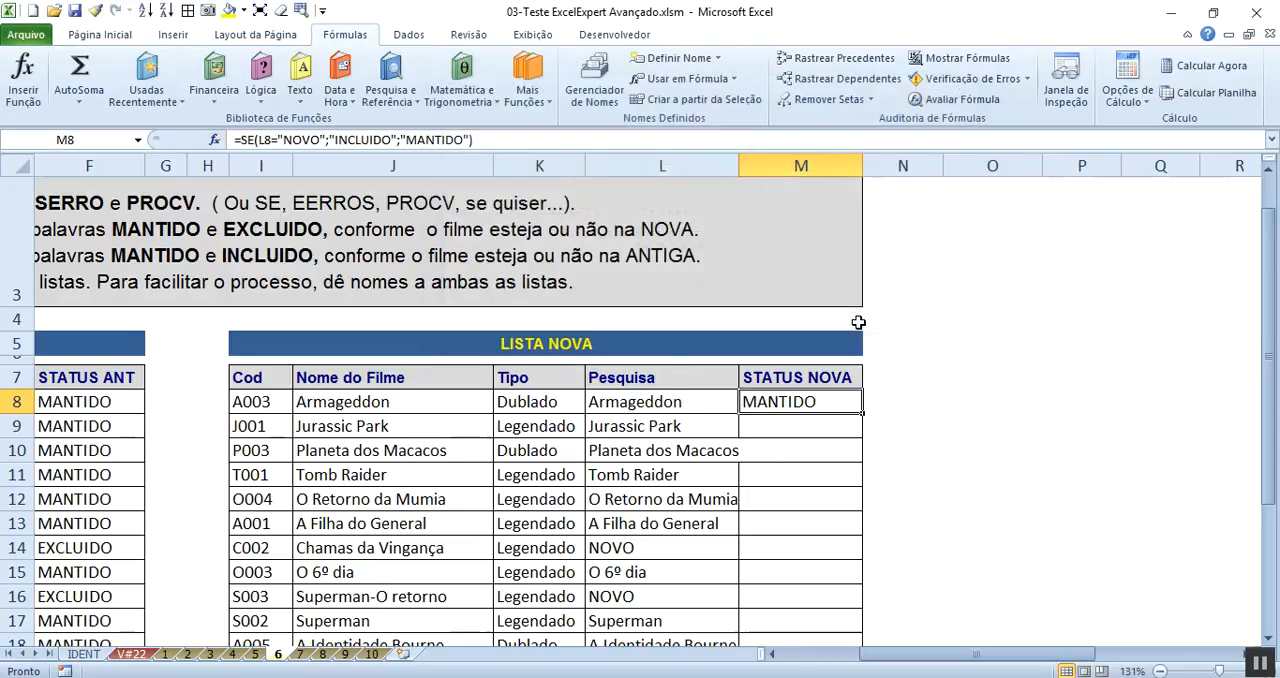
- Fill the M8 formula down the STATUS NOVA column and check the cells in rows 8, 14 and 15
{"action": "double_click", "coordinate": [862, 412]}
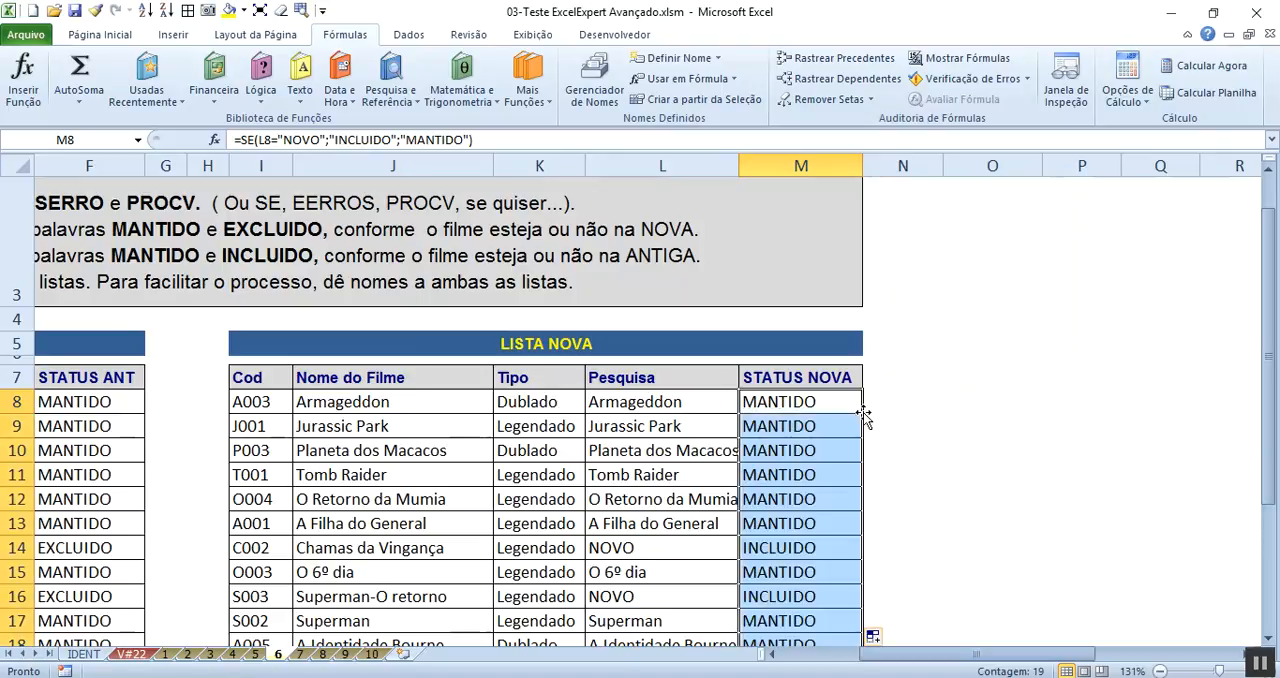
{"action": "left_click", "coordinate": [790, 404]}
{"action": "left_click", "coordinate": [790, 540]}
{"action": "left_click", "coordinate": [789, 572]}
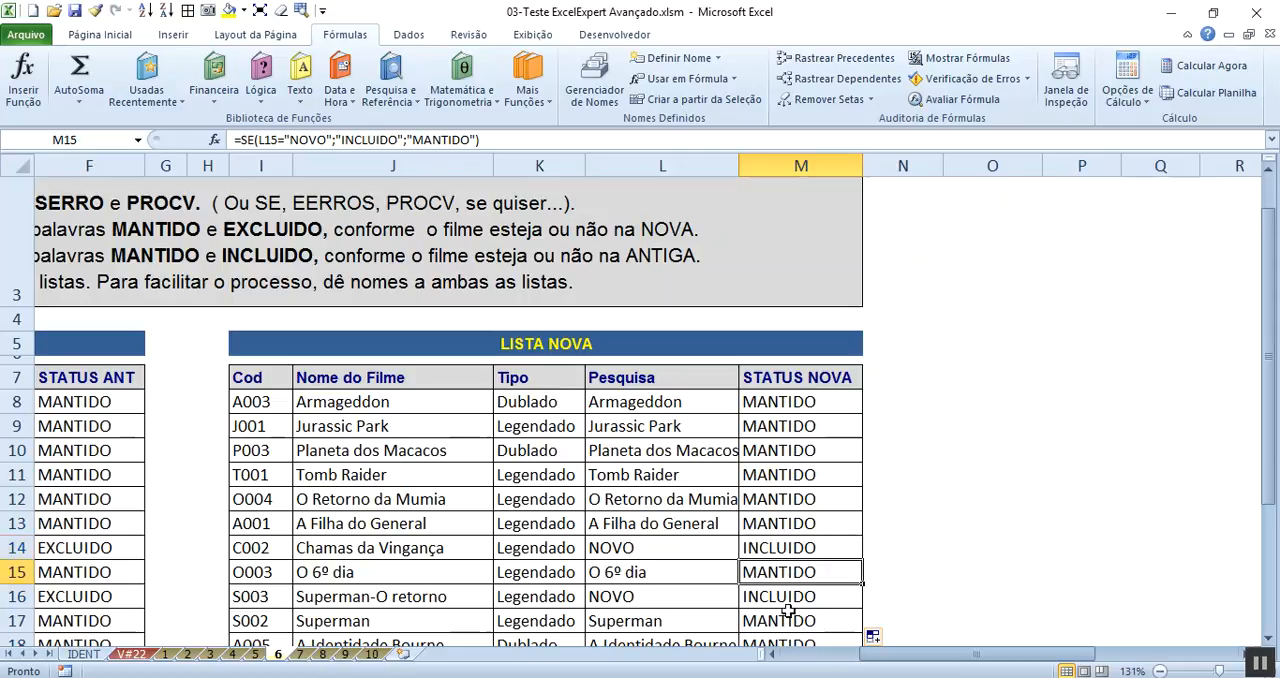
- Set the worksheet zoom to 100%
{"action": "left_click", "coordinate": [815, 657]}
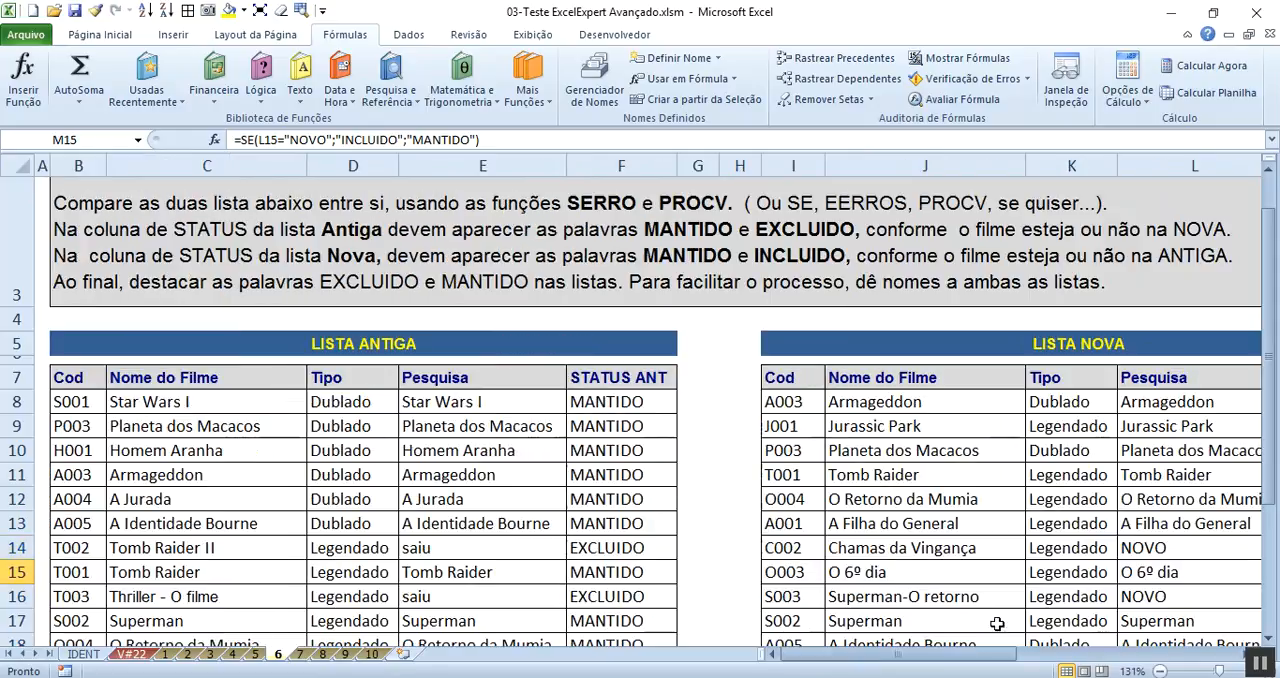
{"action": "left_click", "coordinate": [1157, 671]}
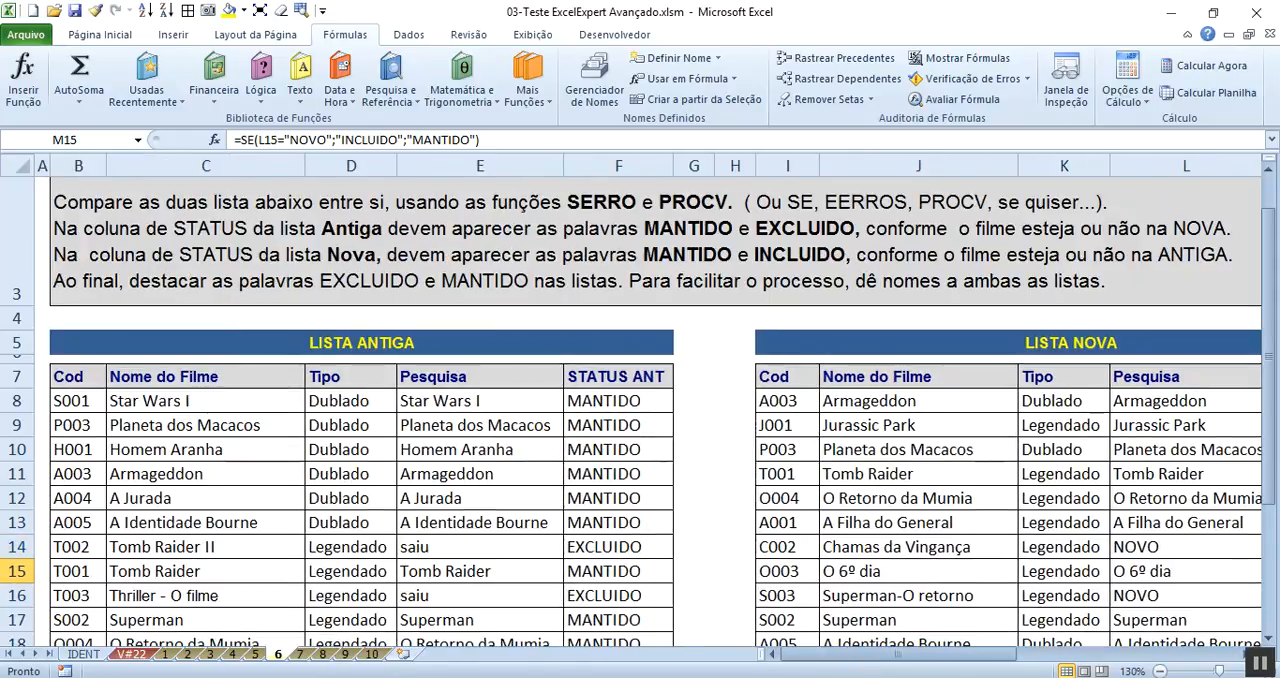
{"action": "left_click", "coordinate": [1140, 671]}
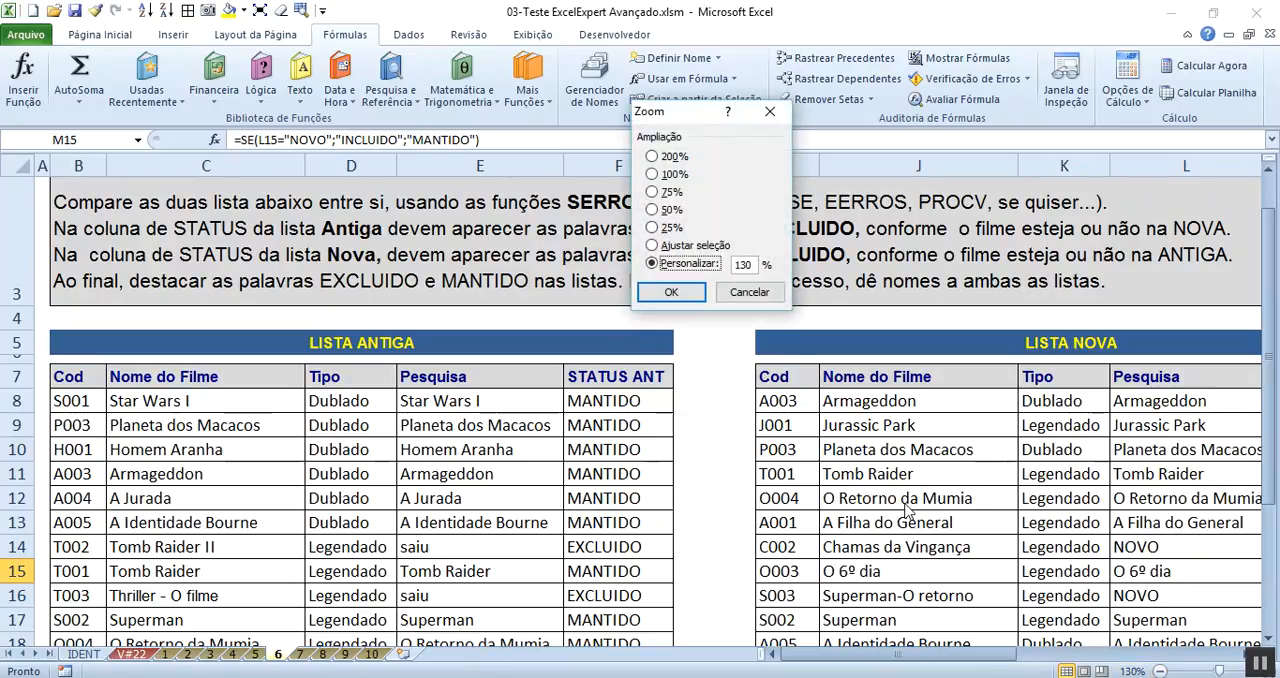
{"action": "left_click", "coordinate": [674, 176]}
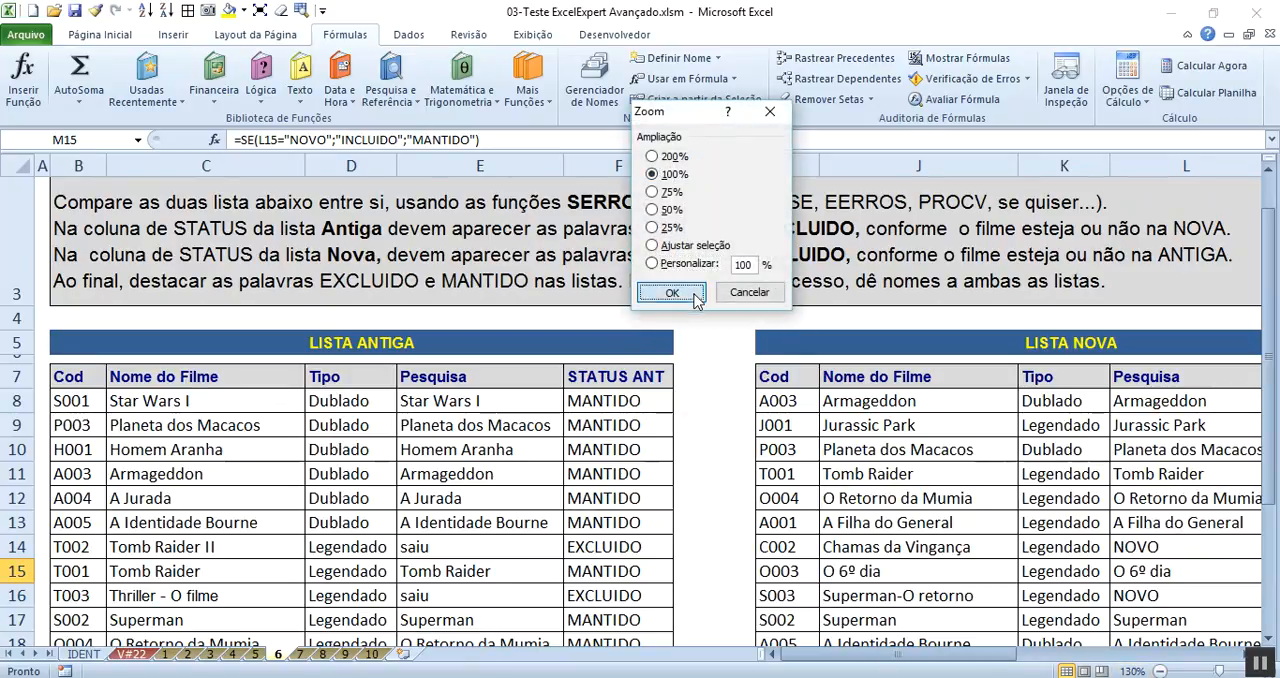
{"action": "left_click", "coordinate": [698, 291]}
- Add conditional formatting to F8:F23 that marks text containing EXCL with light red fill and dark red text
{"action": "left_click", "coordinate": [476, 345]}
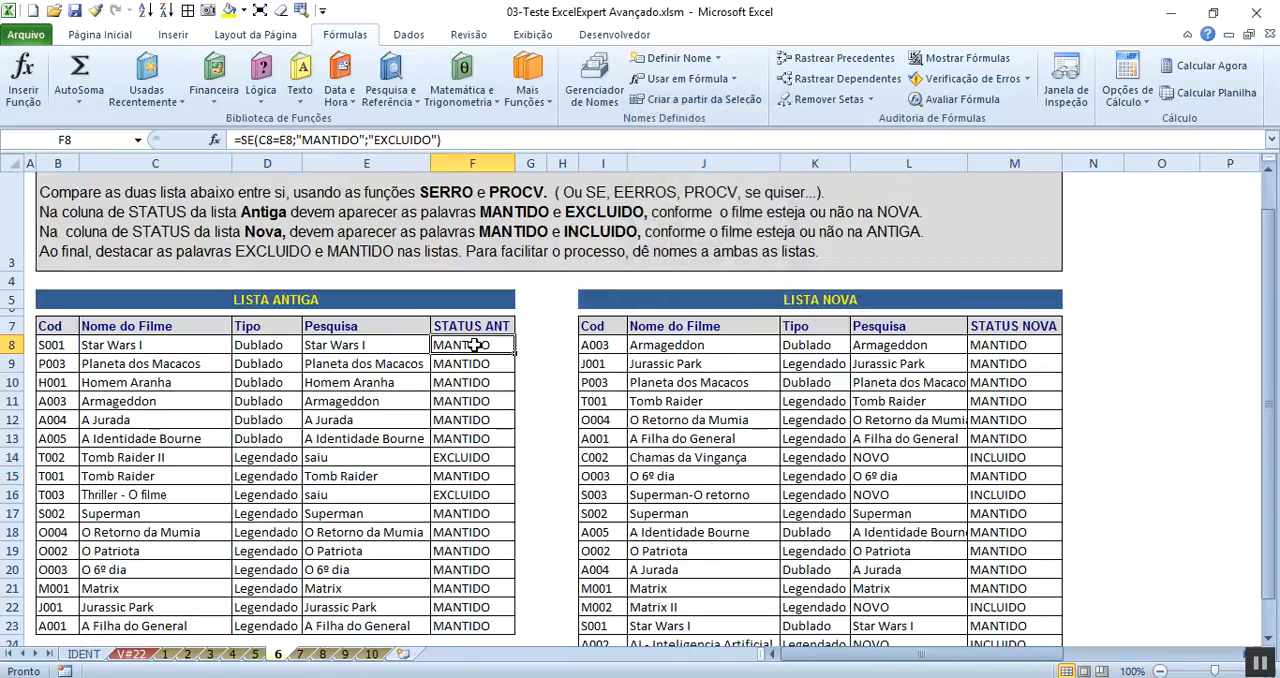
{"action": "key", "text": "ctrl+shift+Down"}
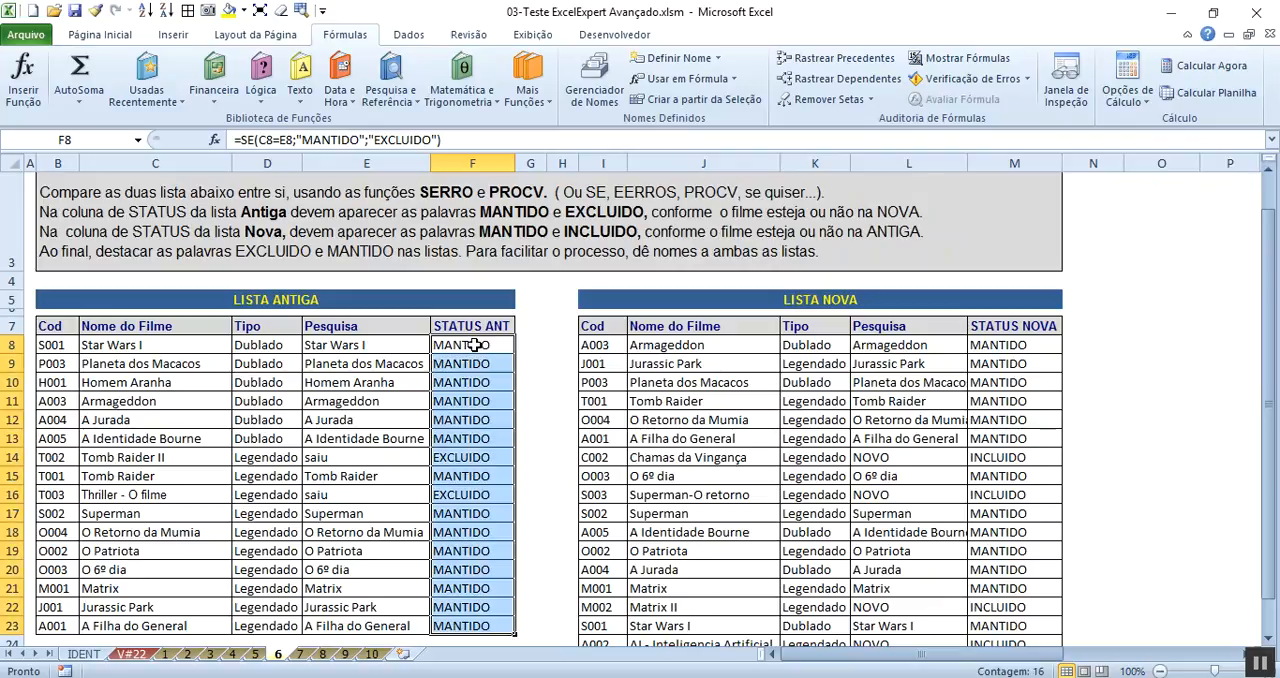
{"action": "left_click", "coordinate": [105, 34]}
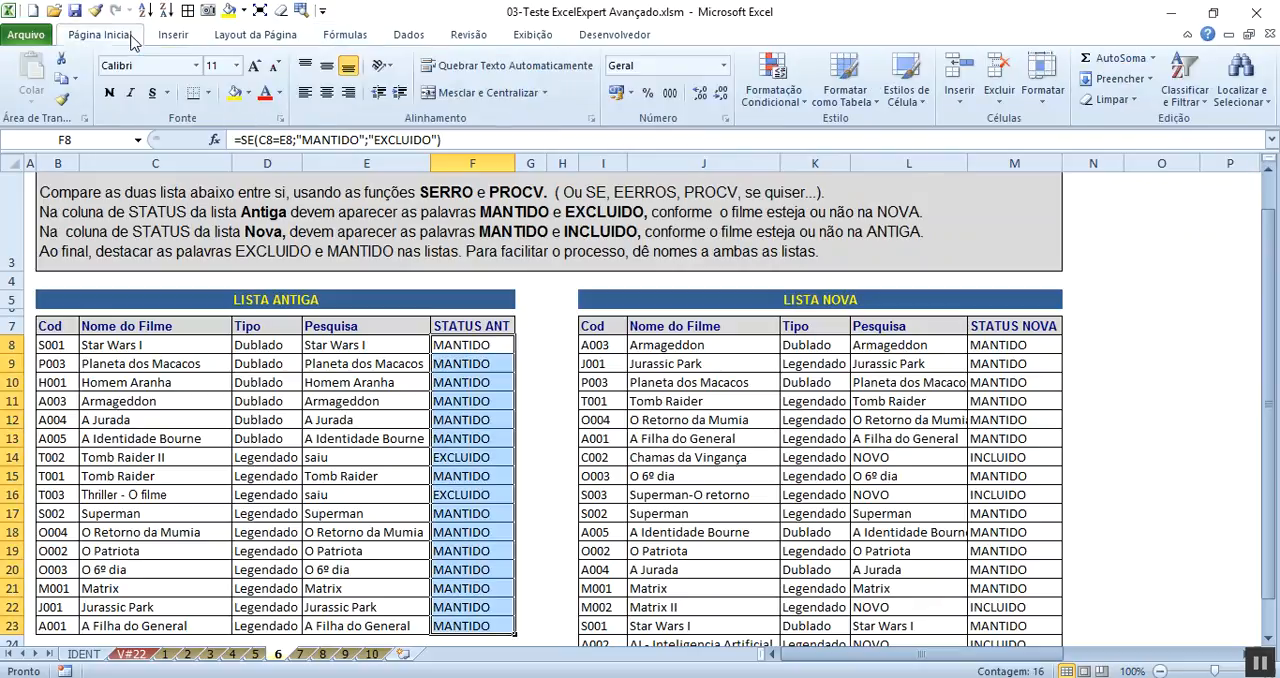
{"action": "left_click", "coordinate": [767, 88]}
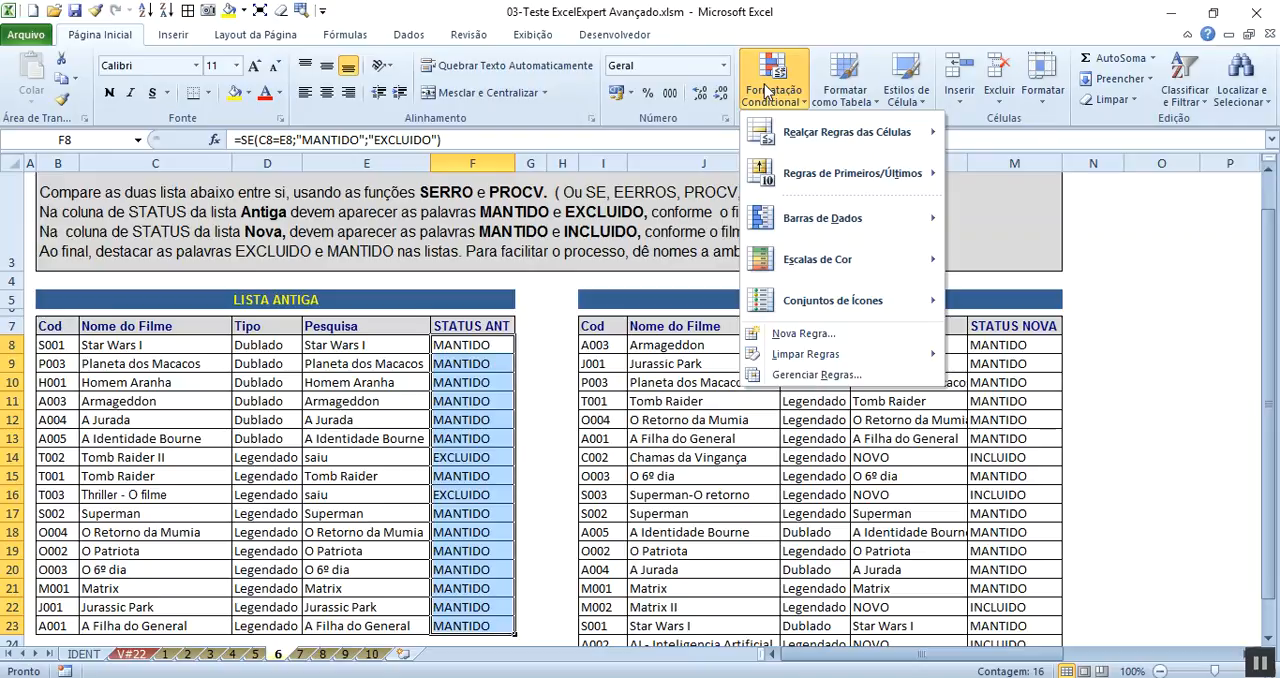
{"action": "mouse_move", "coordinate": [828, 137]}
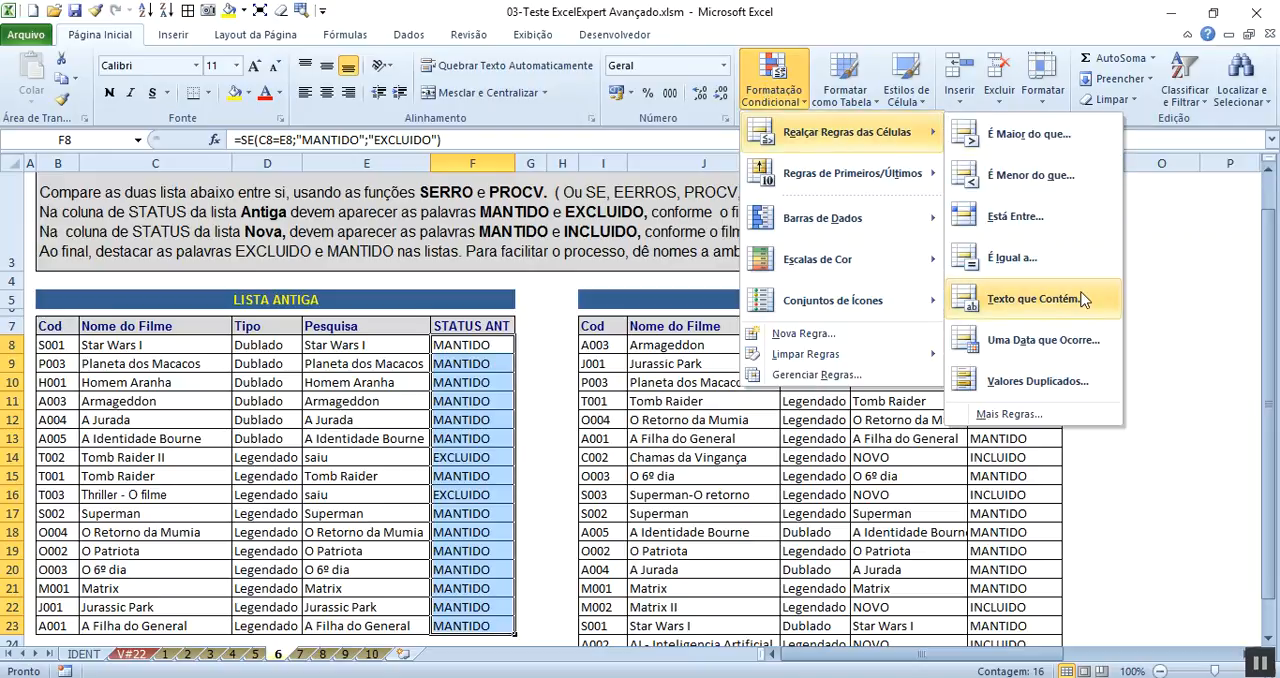
{"action": "left_click", "coordinate": [1008, 298]}
{"action": "type", "text": "EXCL"}
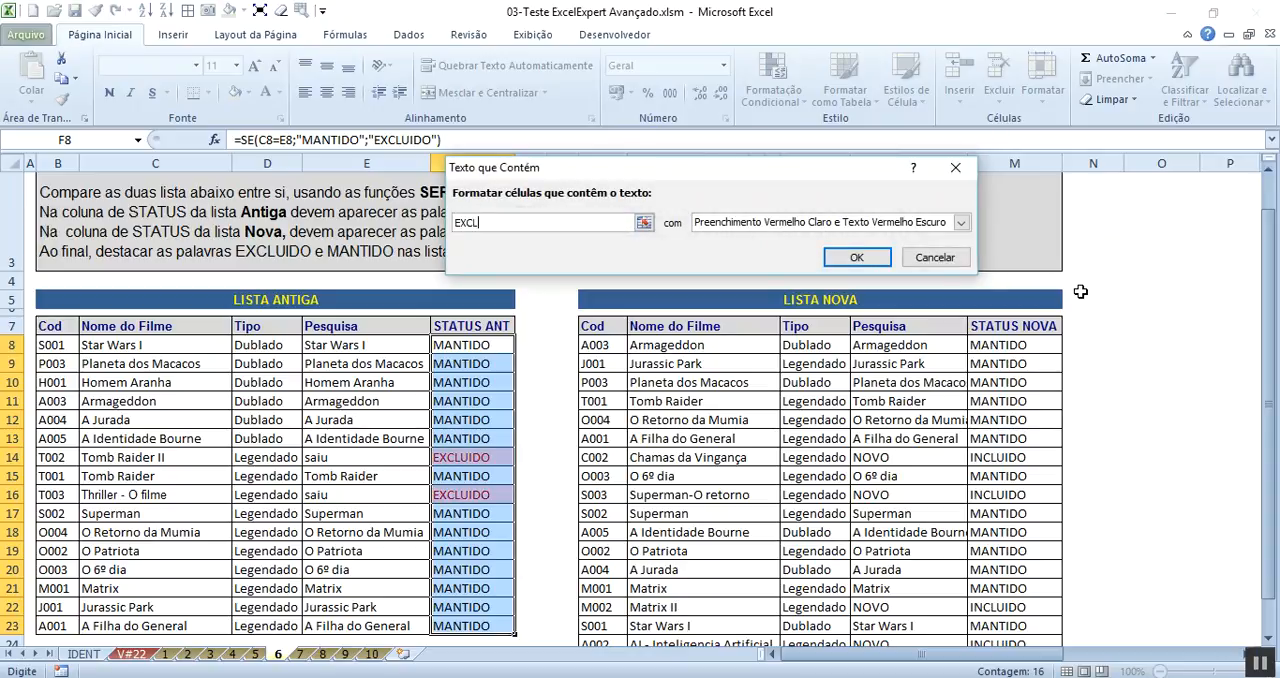
{"action": "left_click", "coordinate": [858, 259]}
- Add conditional formatting to M8:M26 that marks text containing INCL with light red fill and dark red text
{"action": "left_click_drag", "start_coordinate": [995, 344], "coordinate": [995, 587]}
{"action": "left_click", "coordinate": [788, 102]}
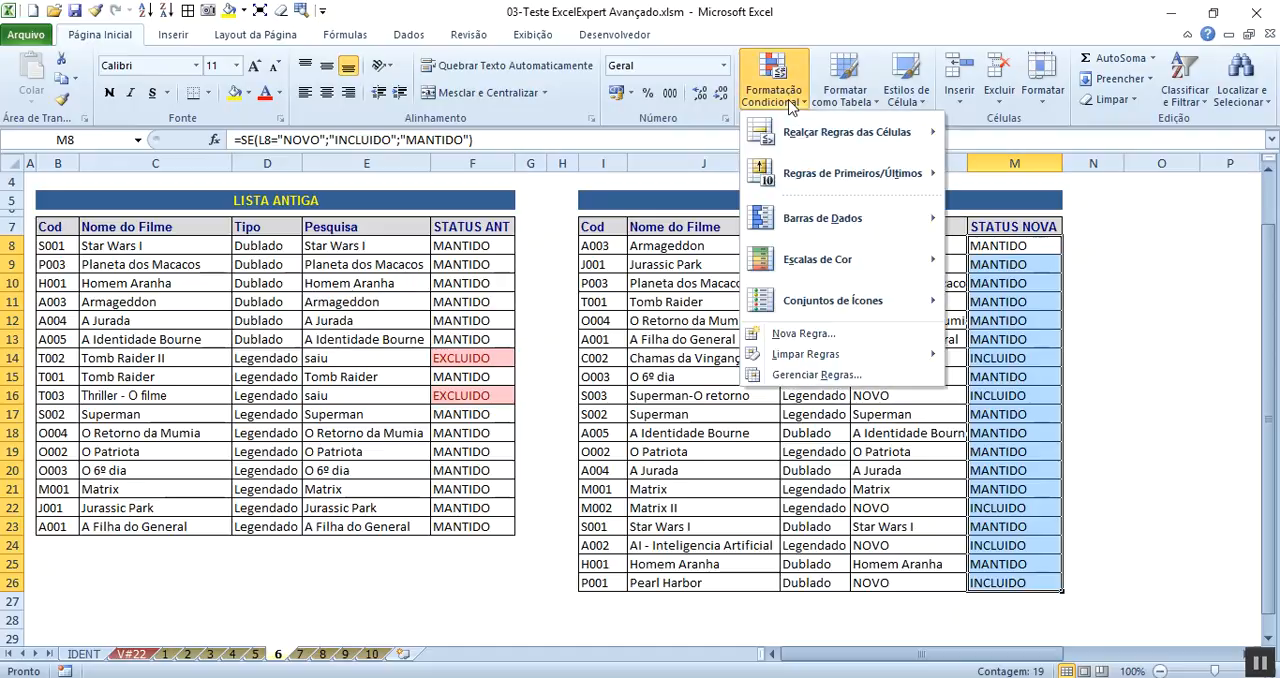
{"action": "mouse_move", "coordinate": [800, 132]}
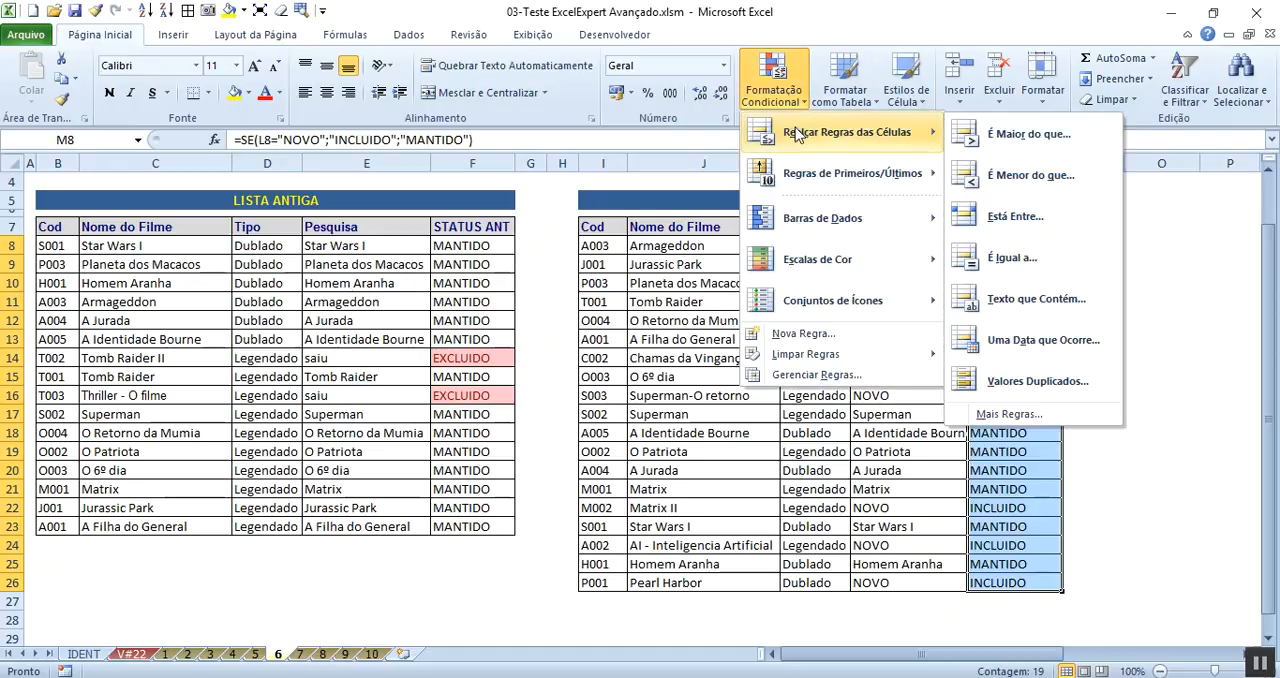
{"action": "left_click", "coordinate": [1056, 297]}
{"action": "type", "text": "INCL"}
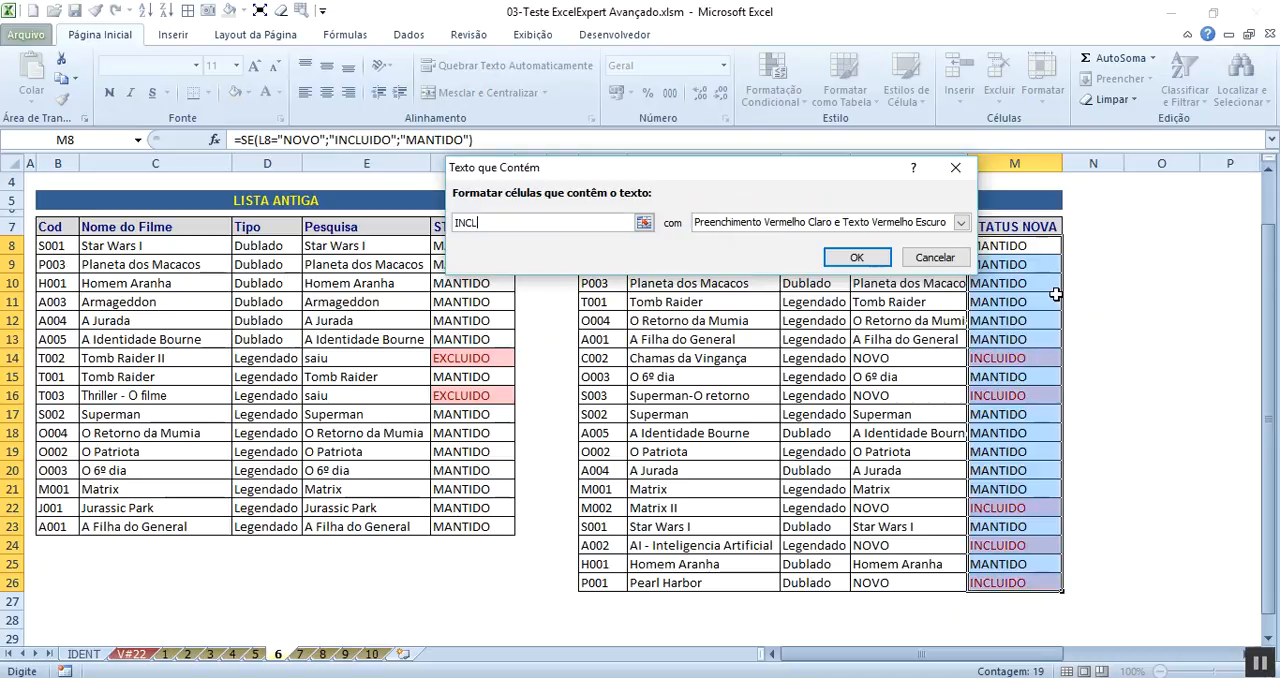
{"action": "left_click", "coordinate": [850, 260]}
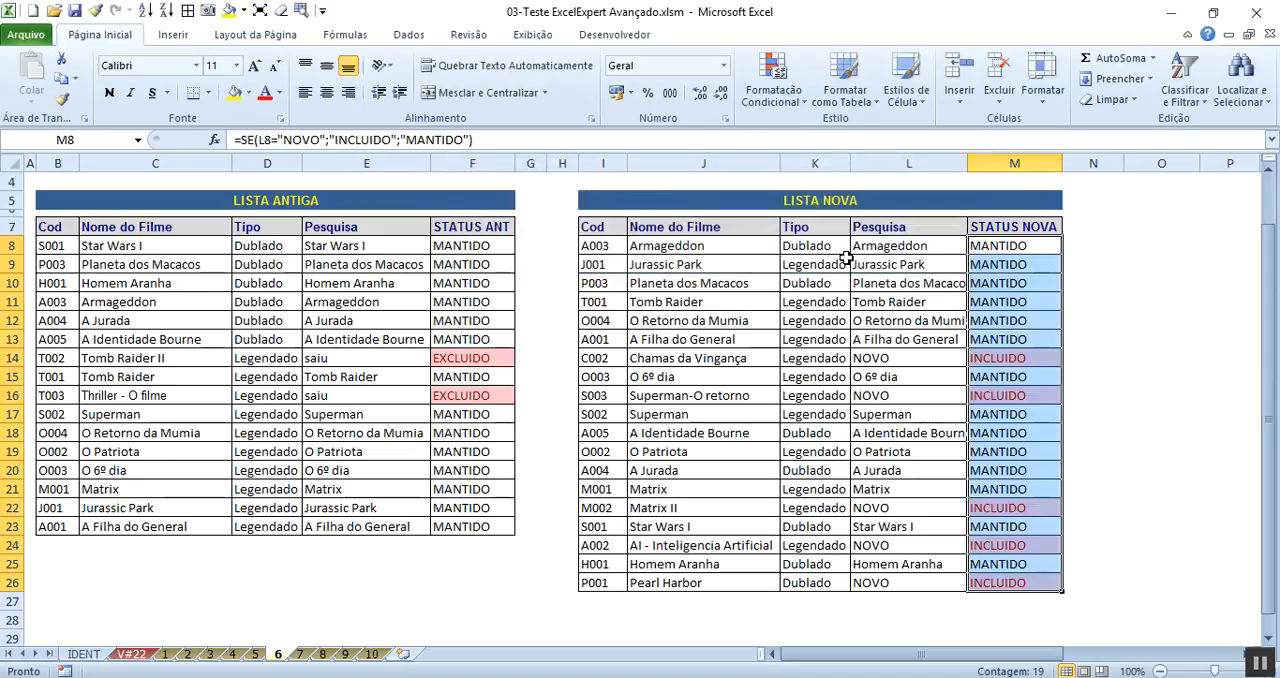
- Review the highlighted EXCLUIDO and INCLUIDO cells against the film names in both lists, and return to cell A1
{"action": "left_click", "coordinate": [452, 357]}
{"action": "left_click", "coordinate": [460, 393]}
{"action": "left_click", "coordinate": [463, 362]}
{"action": "left_click", "coordinate": [480, 393]}
{"action": "left_click_drag", "start_coordinate": [691, 226], "coordinate": [713, 572]}
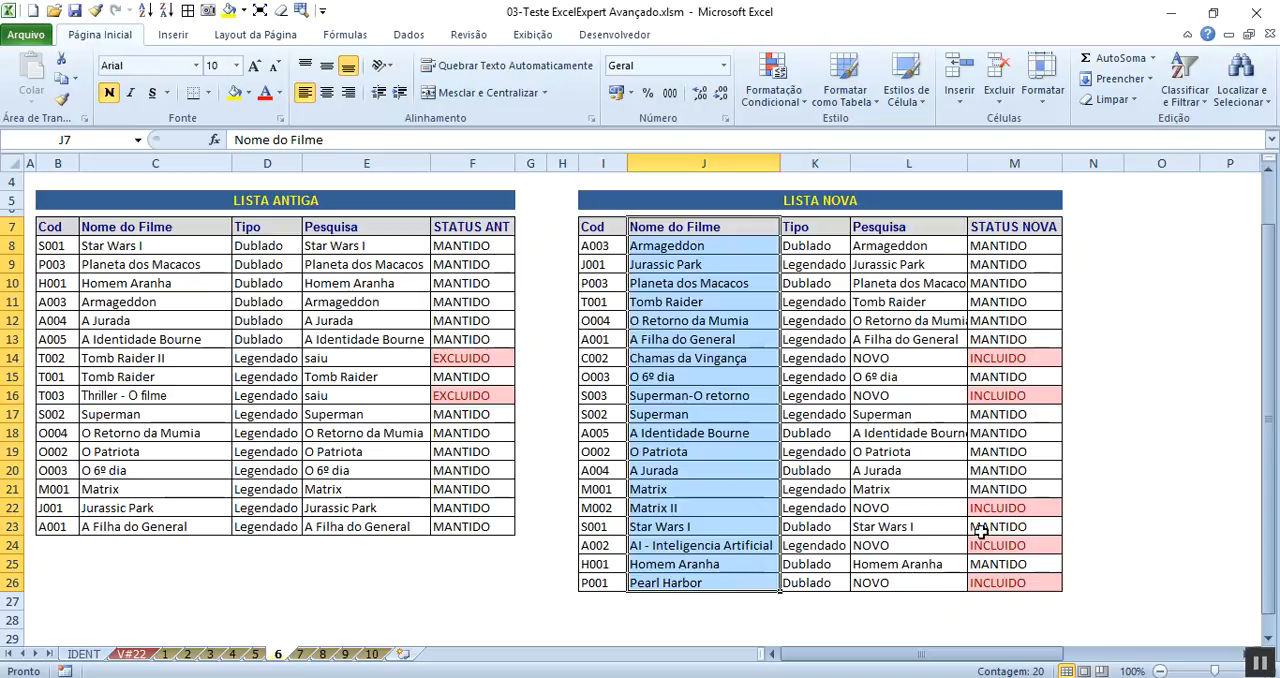
{"action": "left_click", "coordinate": [997, 579]}
{"action": "left_click_drag", "start_coordinate": [997, 579], "coordinate": [1008, 365]}
{"action": "left_click", "coordinate": [1008, 372]}
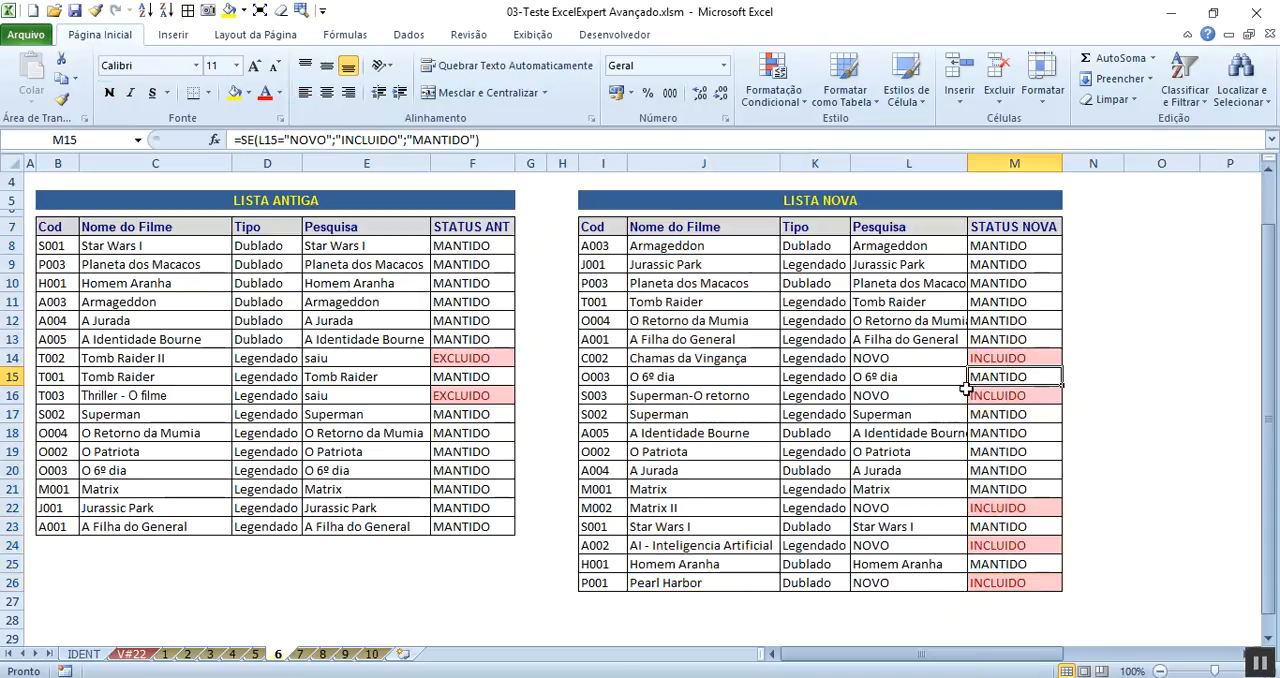
{"action": "key", "text": "ctrl+Home"}
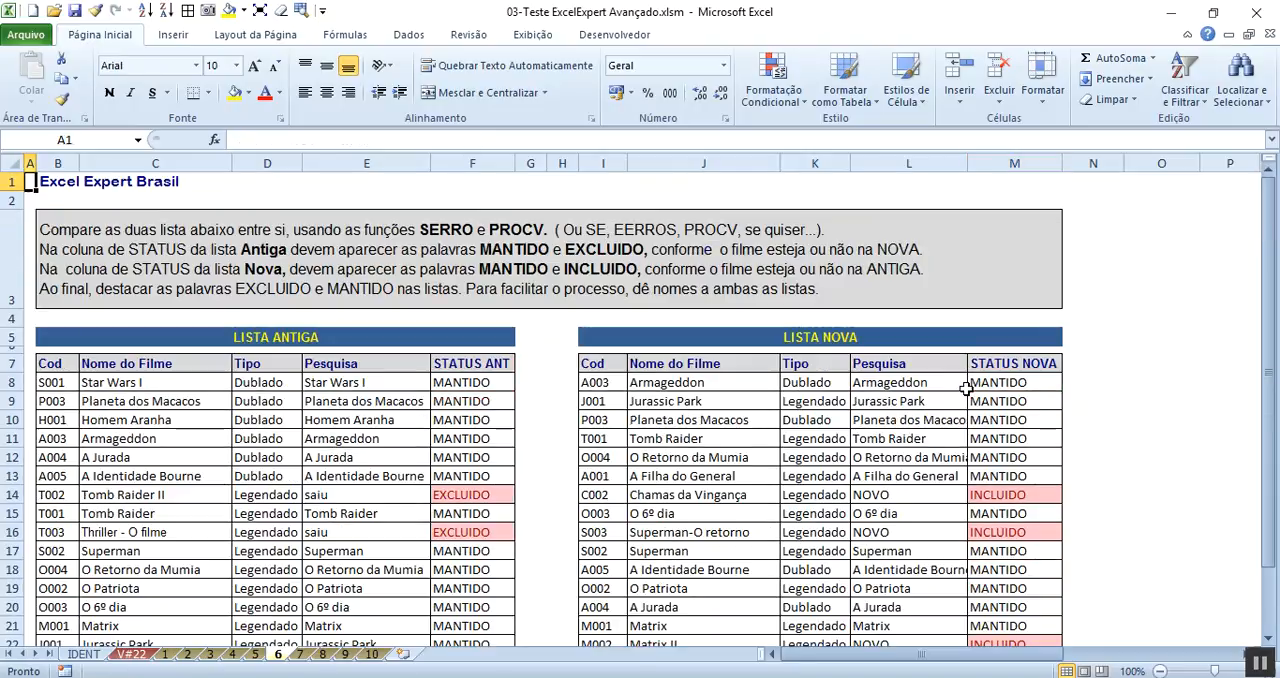